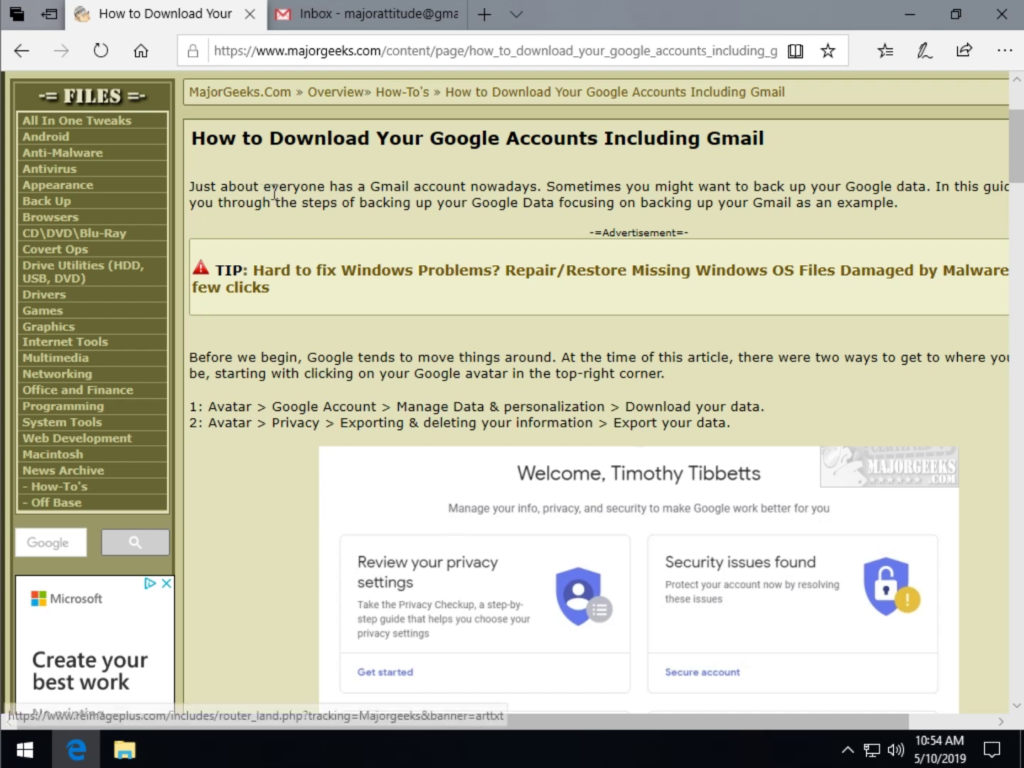
Switch from the MajorGeeks download guide to the Gmail inbox tab
click(377, 14)
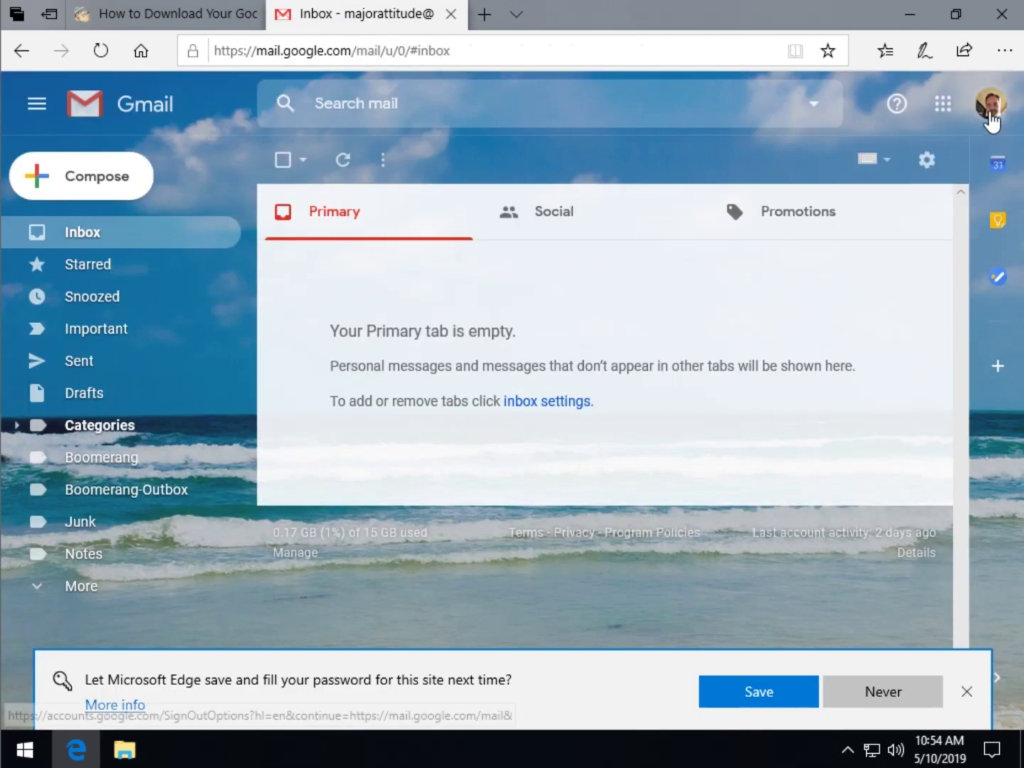
Open the Google Account home page from Gmail's avatar menu, checking the article's steps first
click(991, 107)
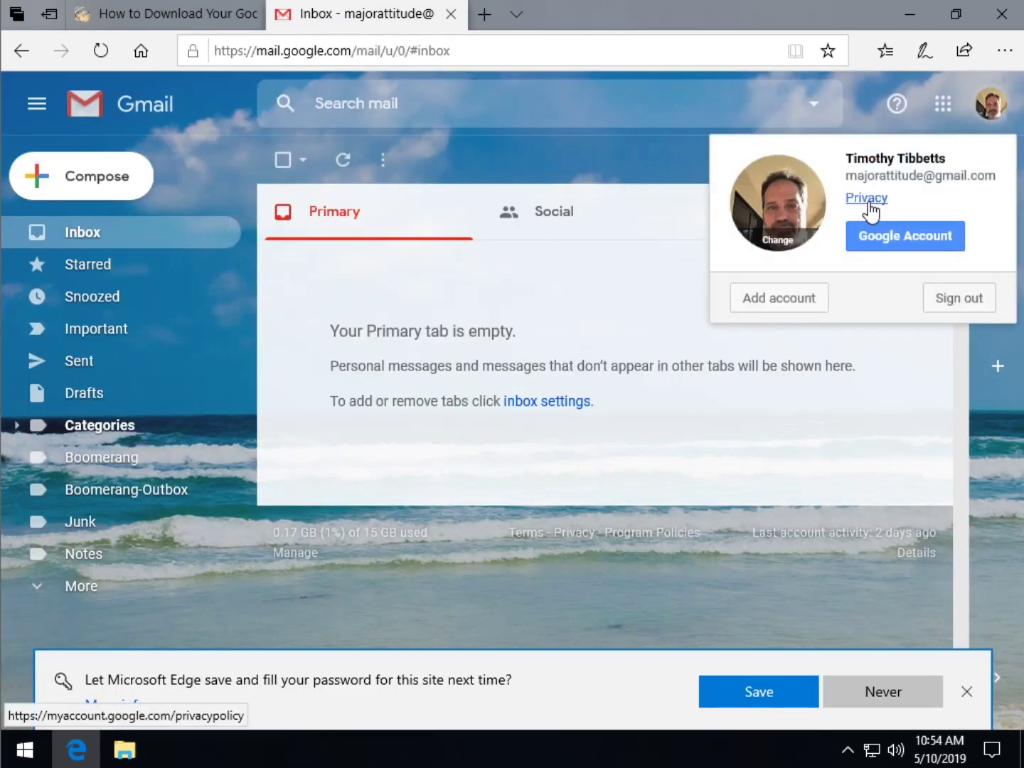
click(239, 22)
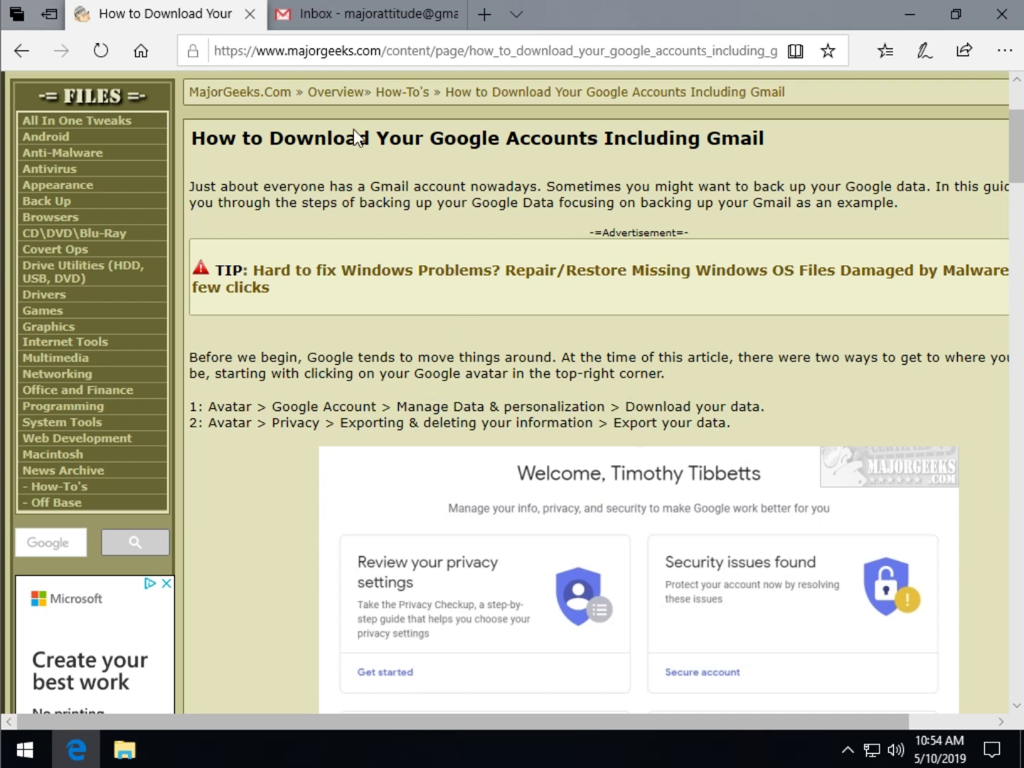
click(340, 22)
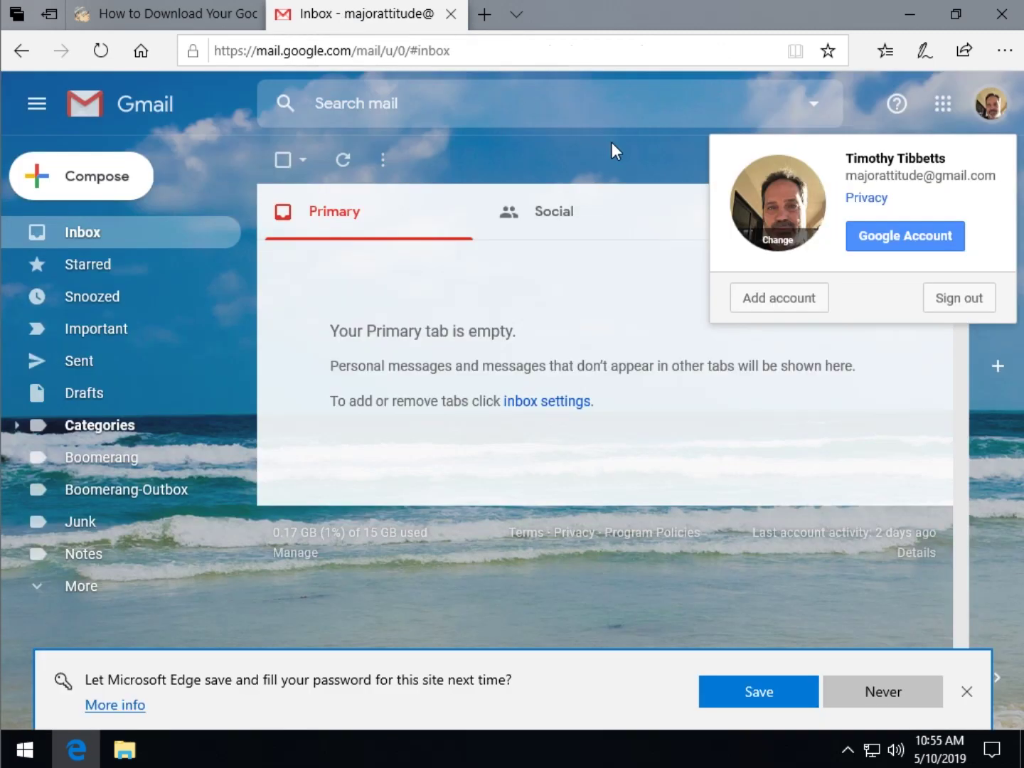
click(893, 246)
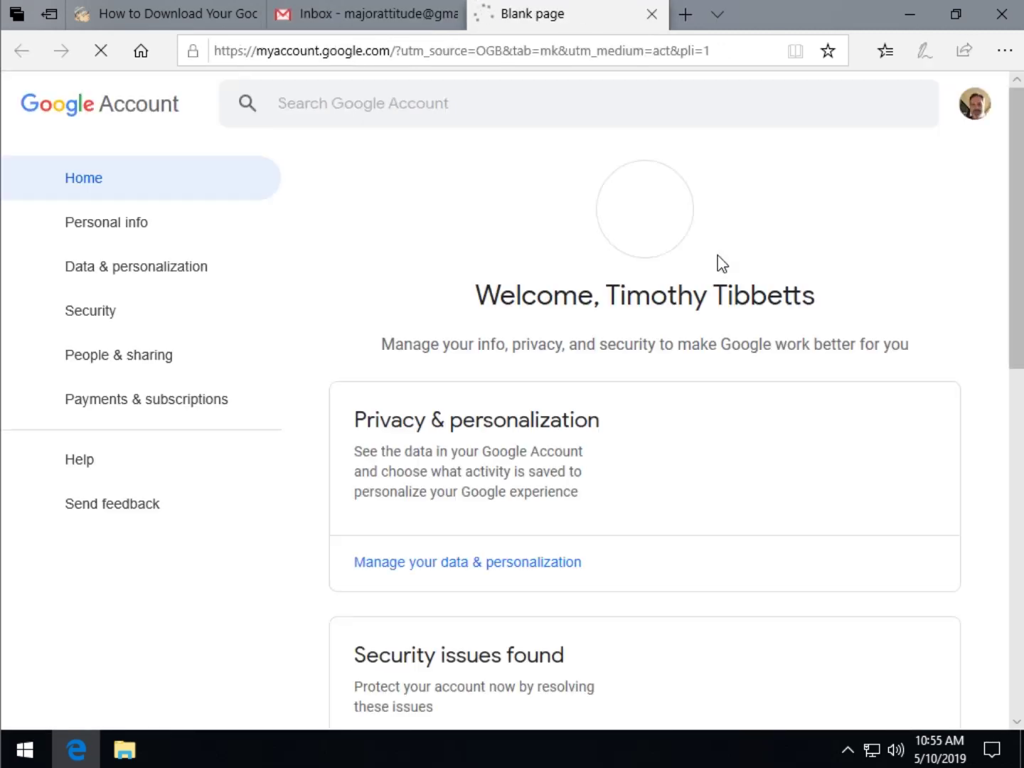
Go to Data & personalization and open Download your data
click(169, 272)
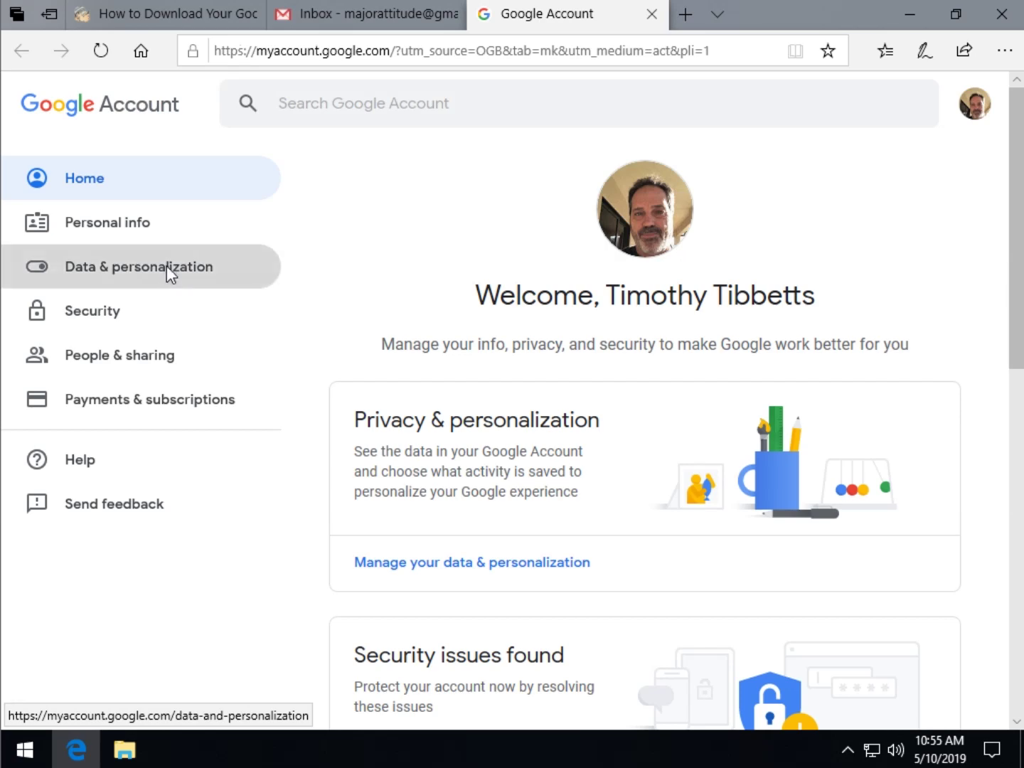
scroll(500, 424, down, 20)
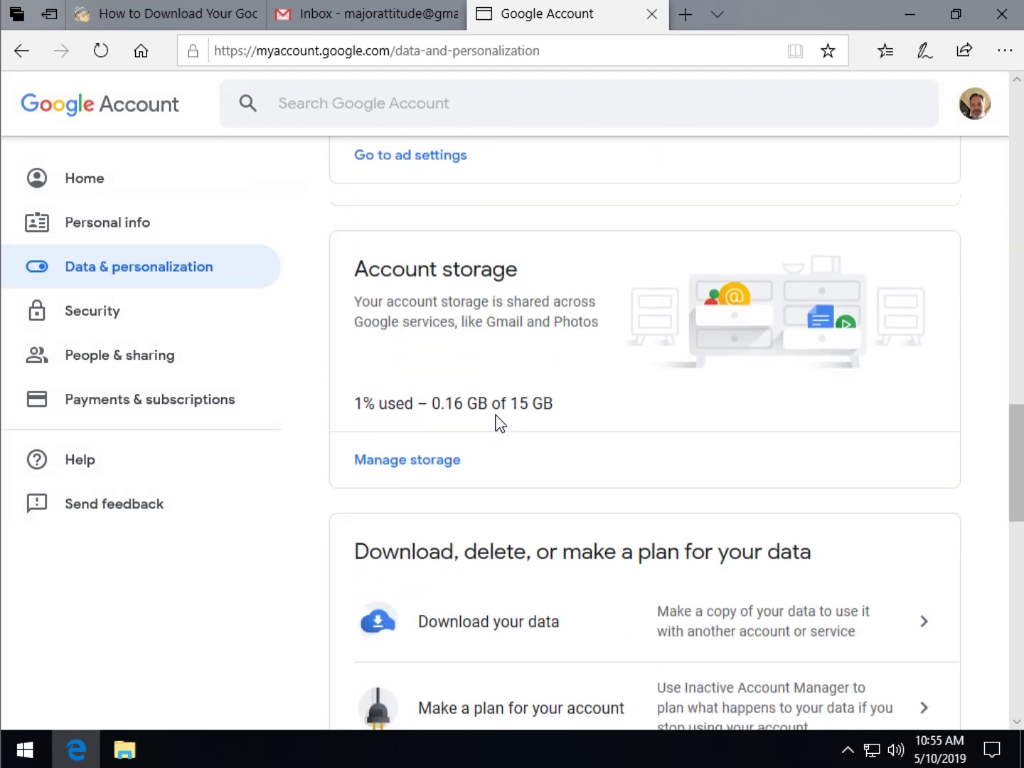
scroll(497, 423, down, 5)
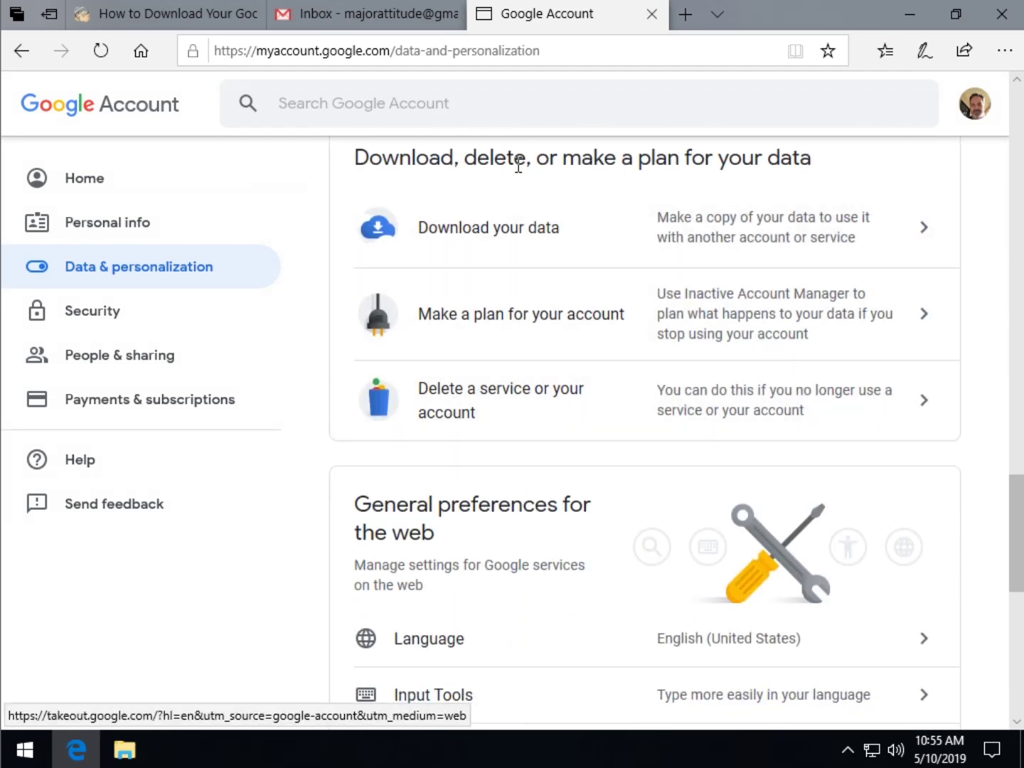
click(534, 234)
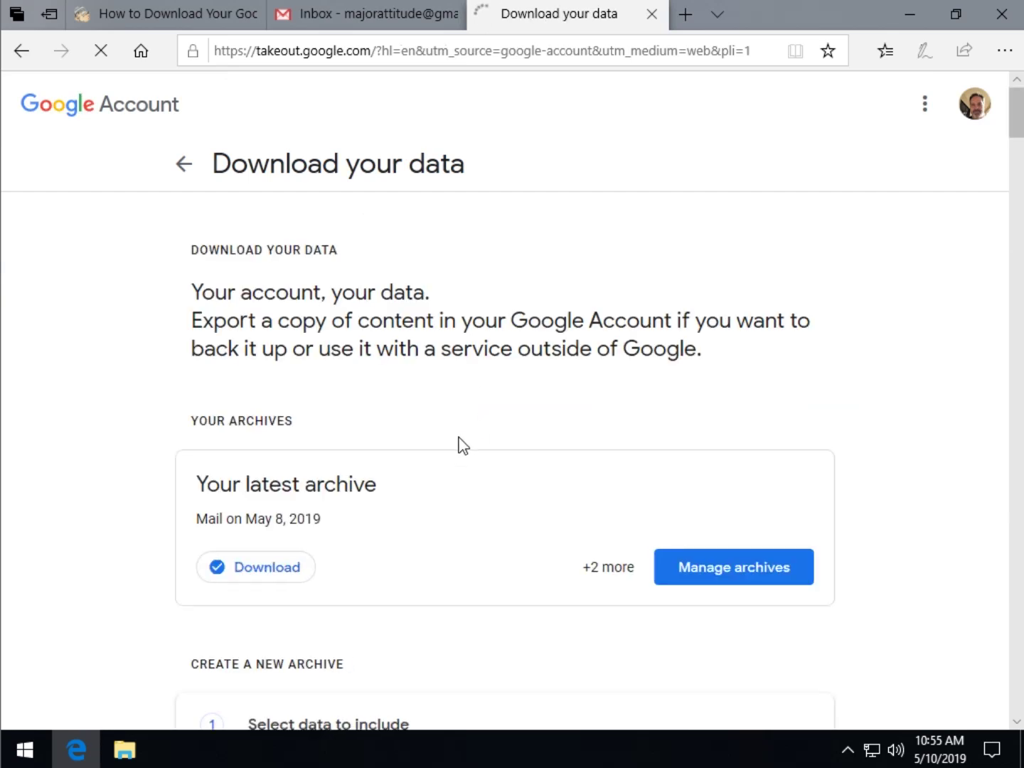
Deselect all products in Takeout's Select data to include list
scroll(445, 491, down, 3)
scroll(282, 487, down, 4)
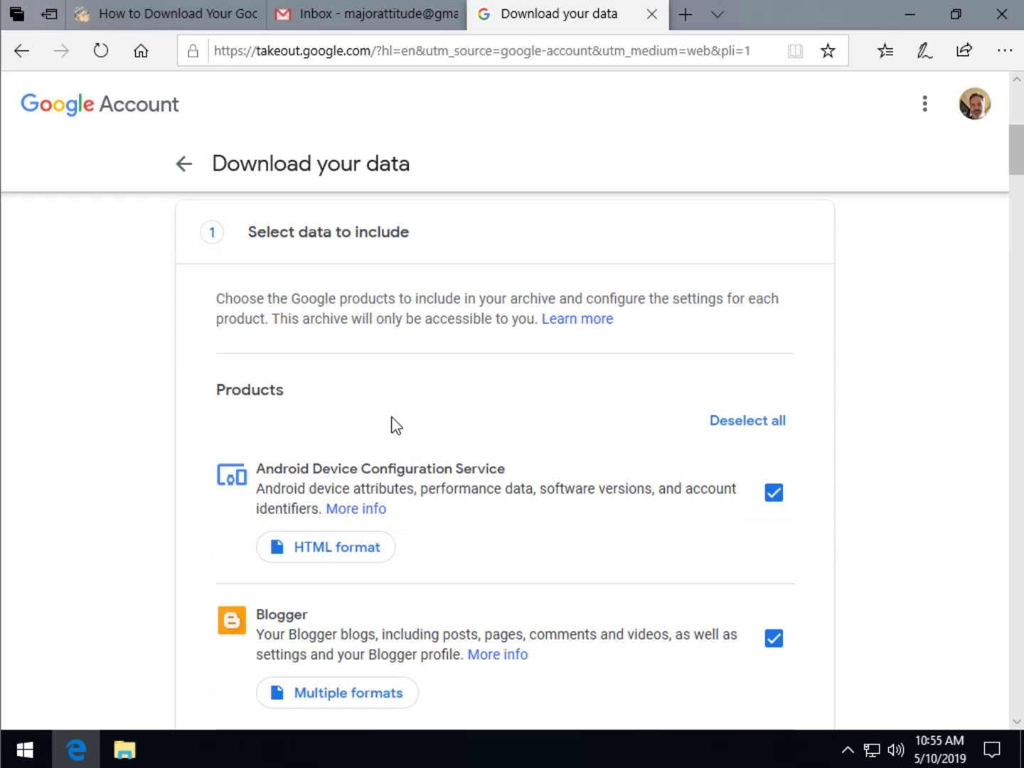
scroll(526, 433, down, 2)
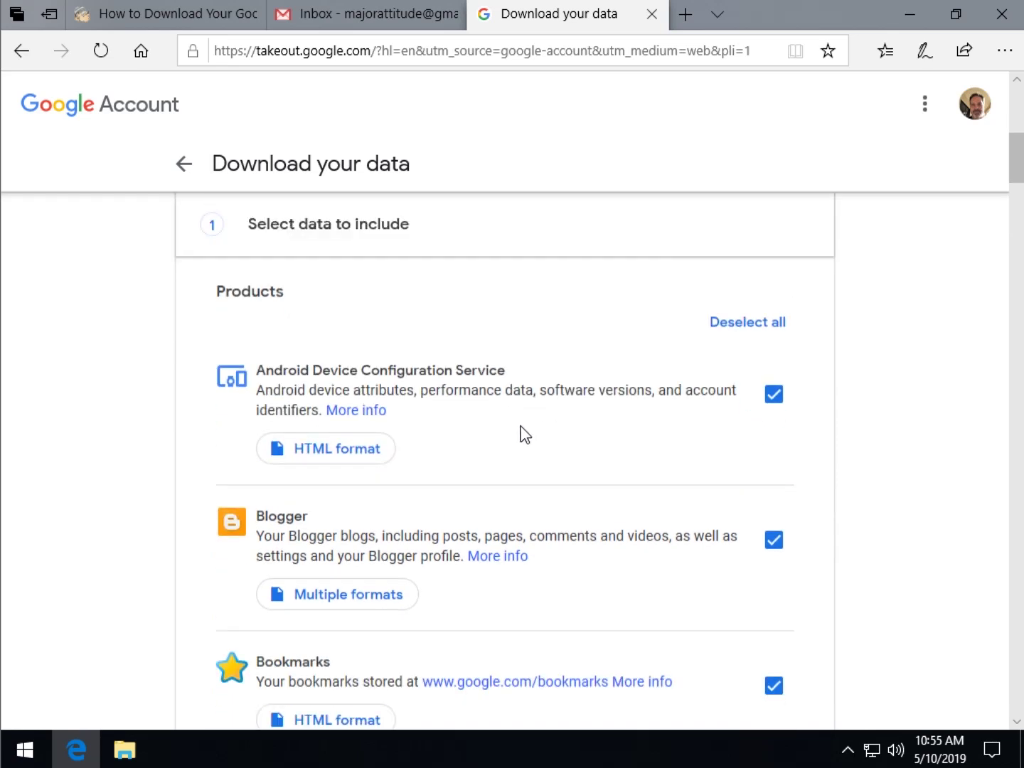
click(762, 325)
scroll(555, 430, down, 2)
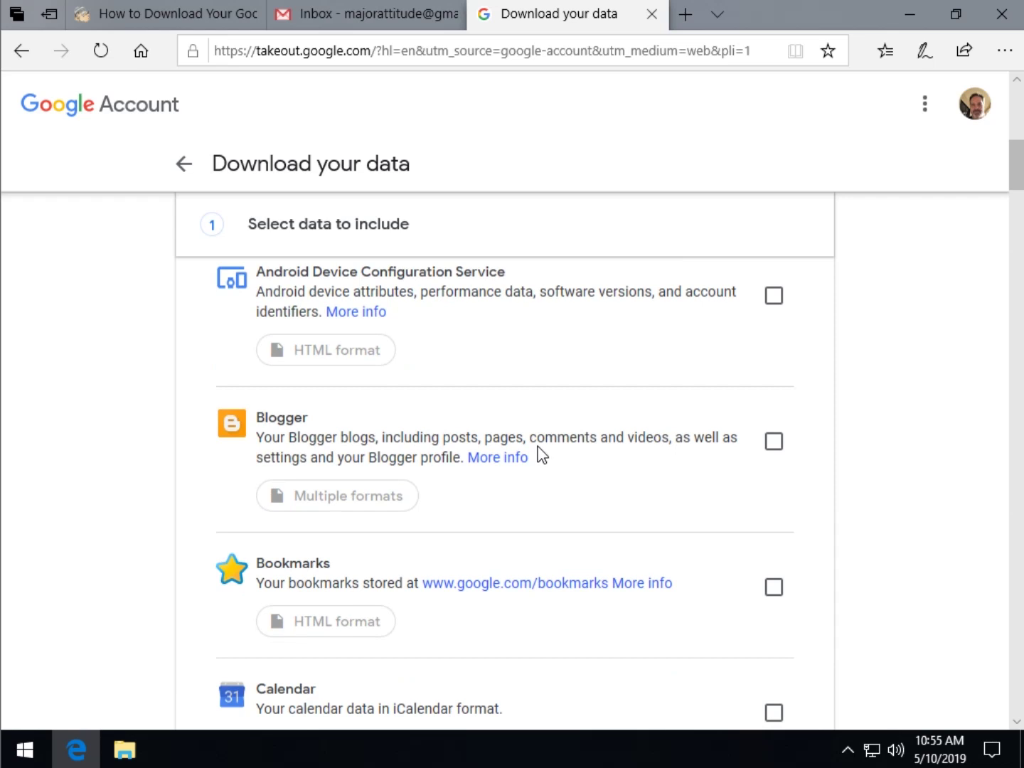
scroll(570, 525, down, 6)
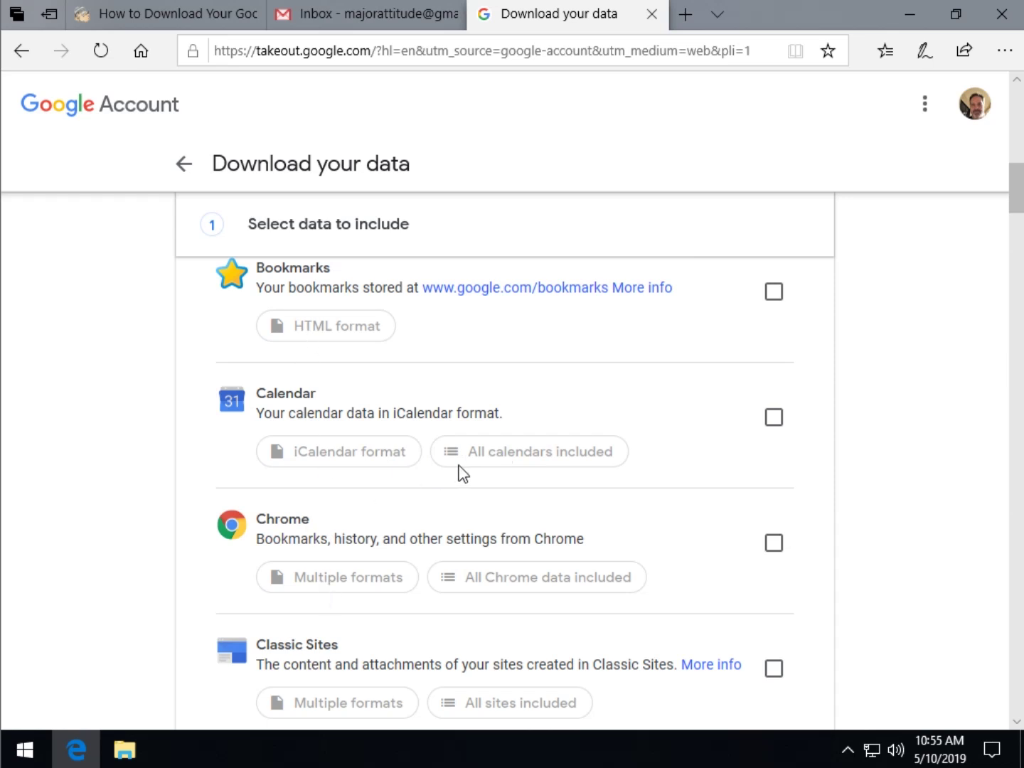
Briefly tick Calendar and Chrome to view their options, then untick both
click(775, 419)
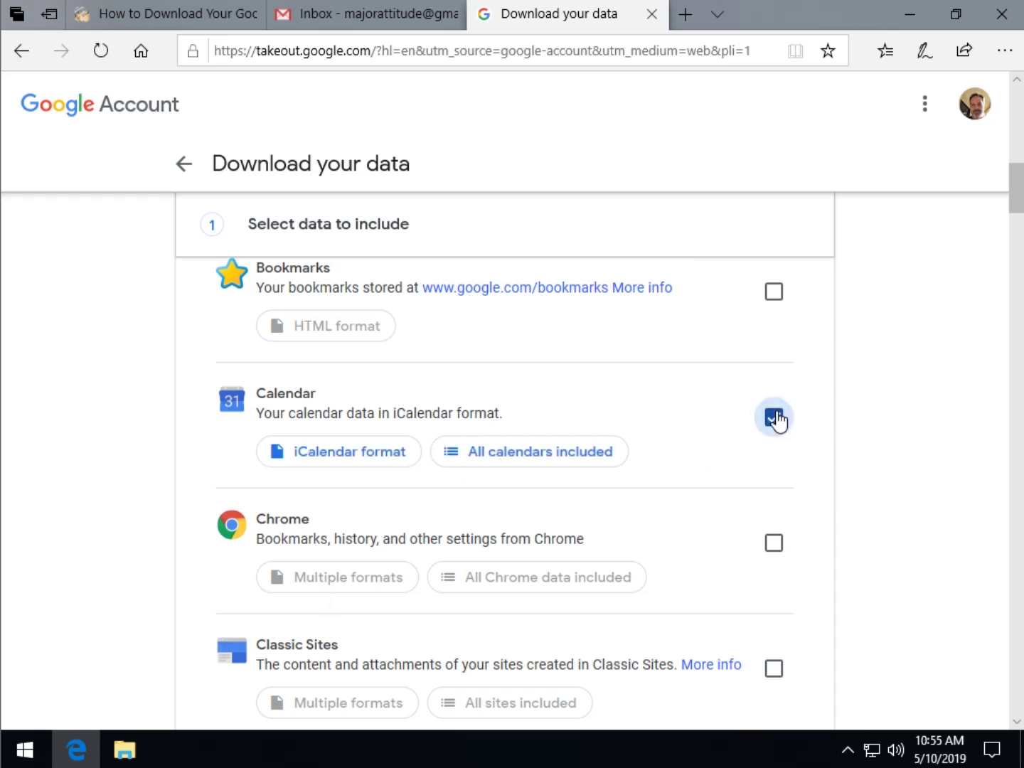
click(502, 459)
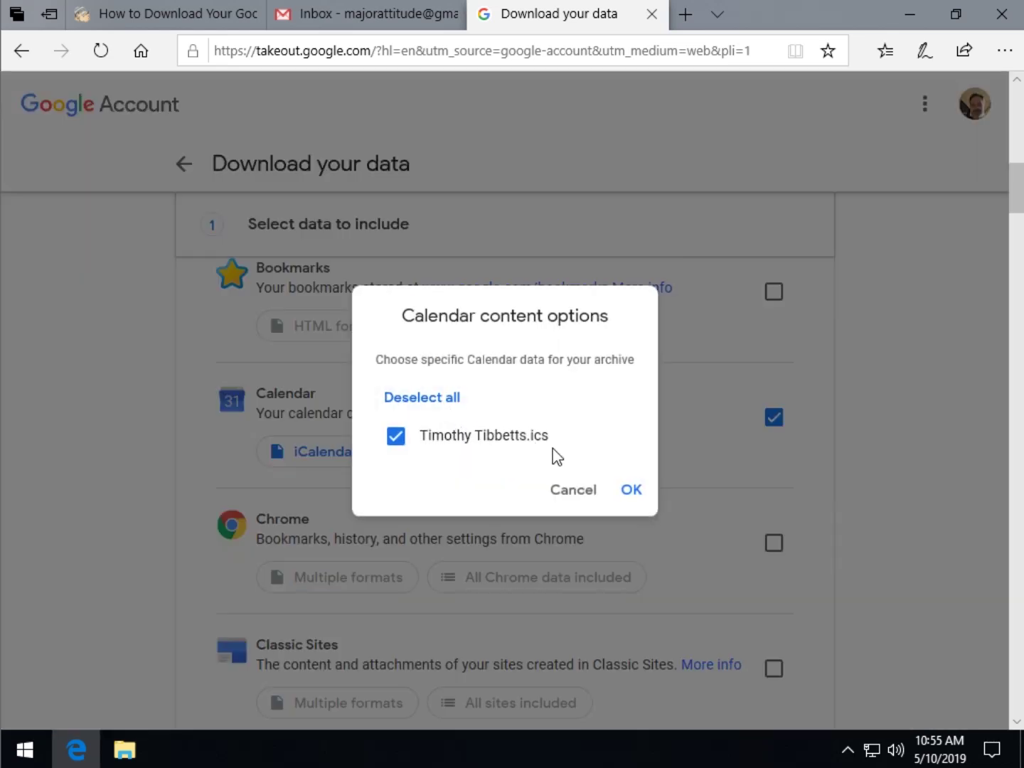
click(572, 490)
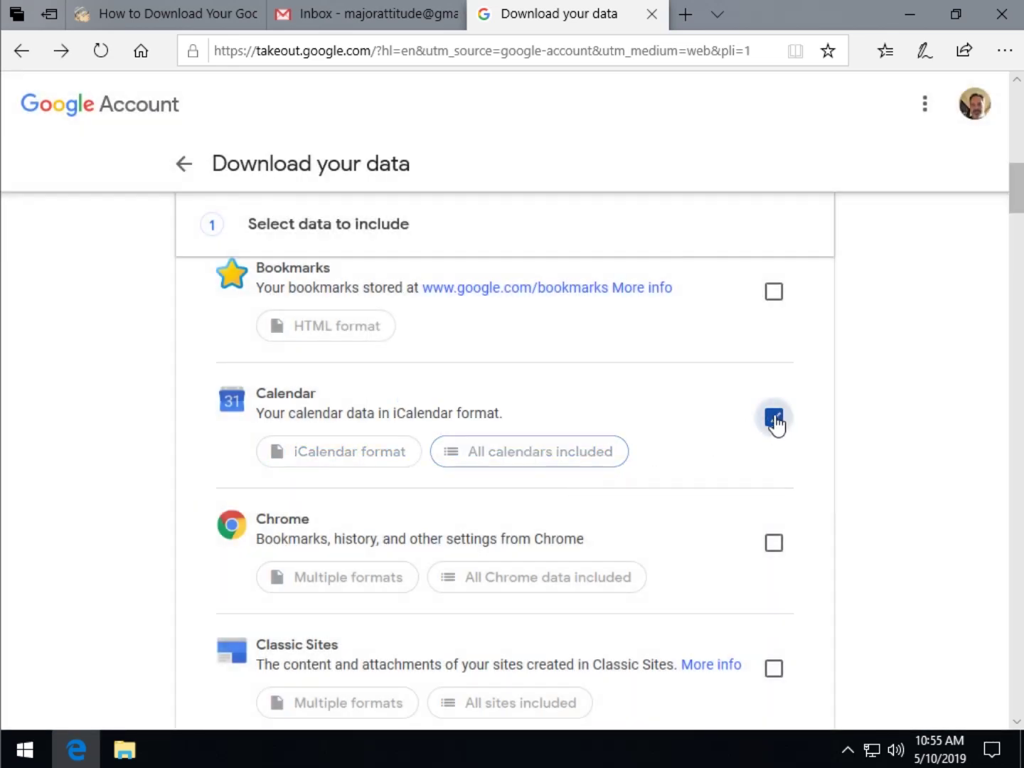
click(773, 419)
scroll(711, 446, down, 3)
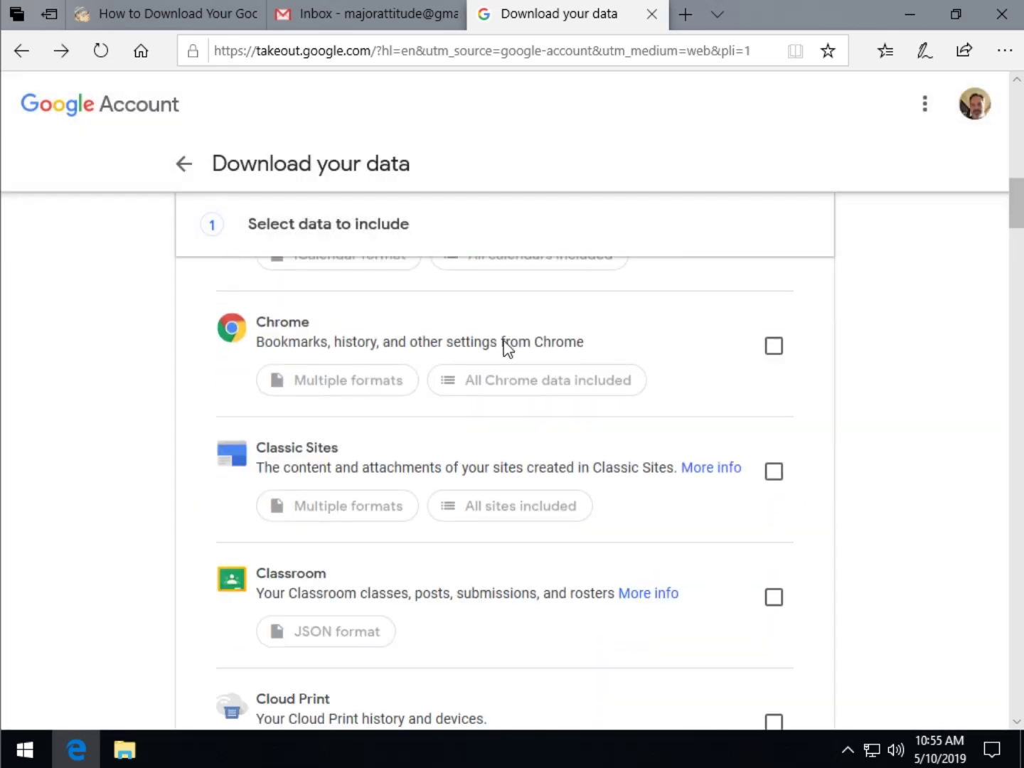
click(772, 347)
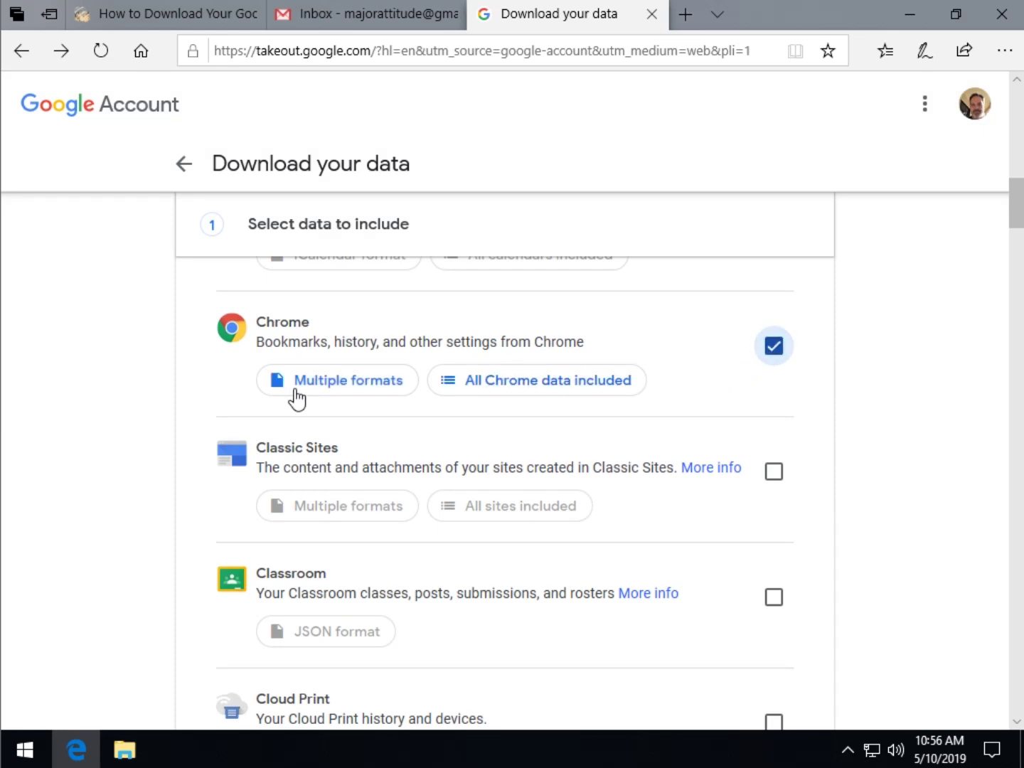
click(489, 379)
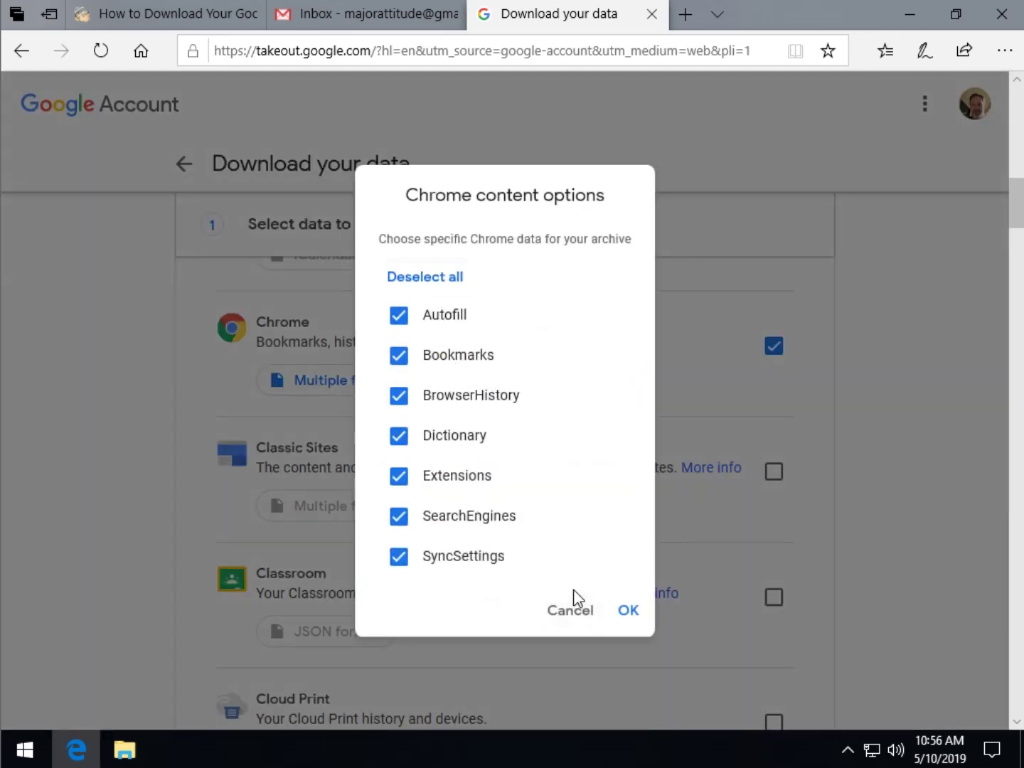
click(572, 610)
click(779, 352)
Tick Mail for export in MBOX format with all Mail data included
scroll(571, 445, down, 7)
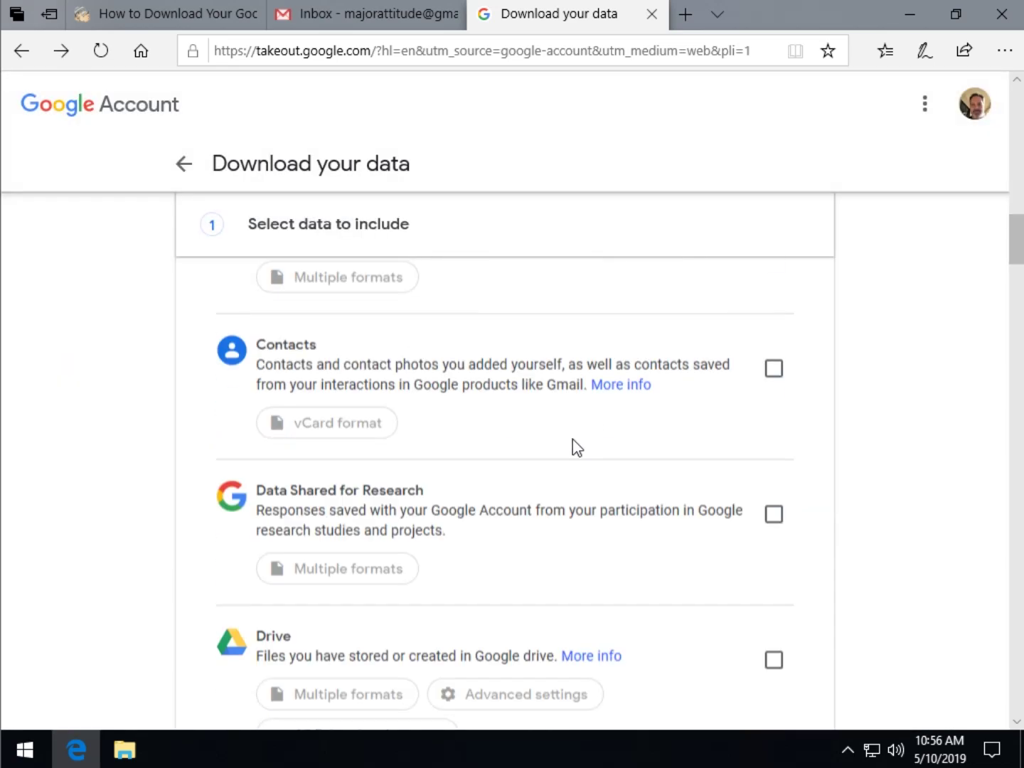
scroll(562, 456, down, 20)
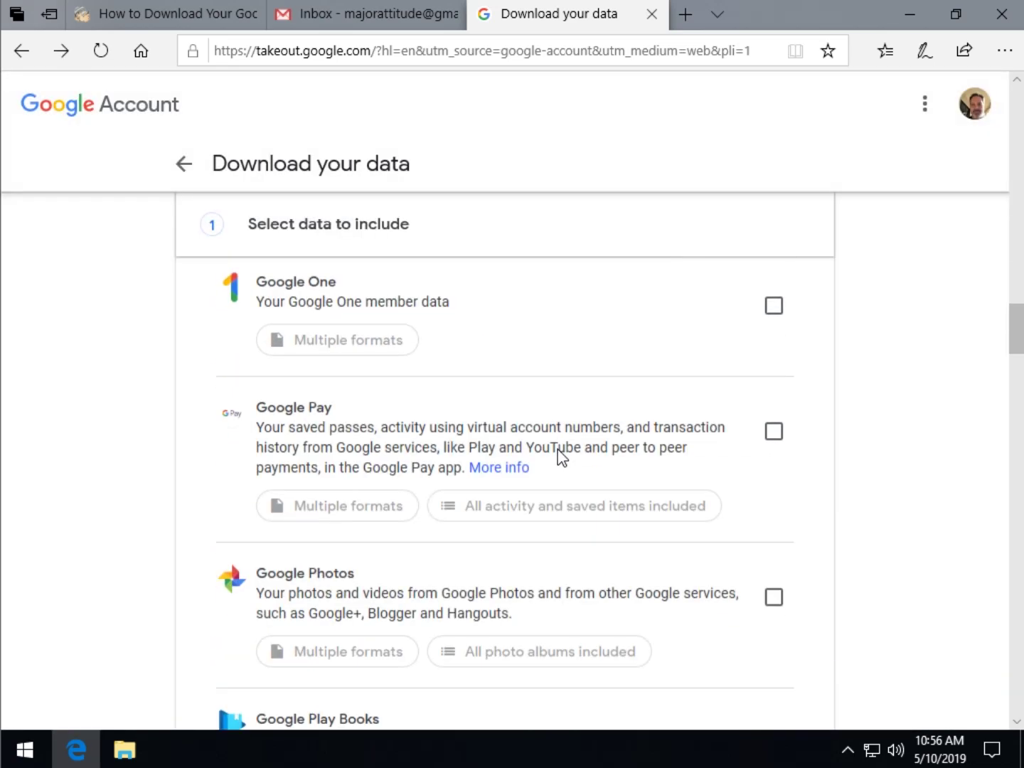
scroll(561, 455, down, 20)
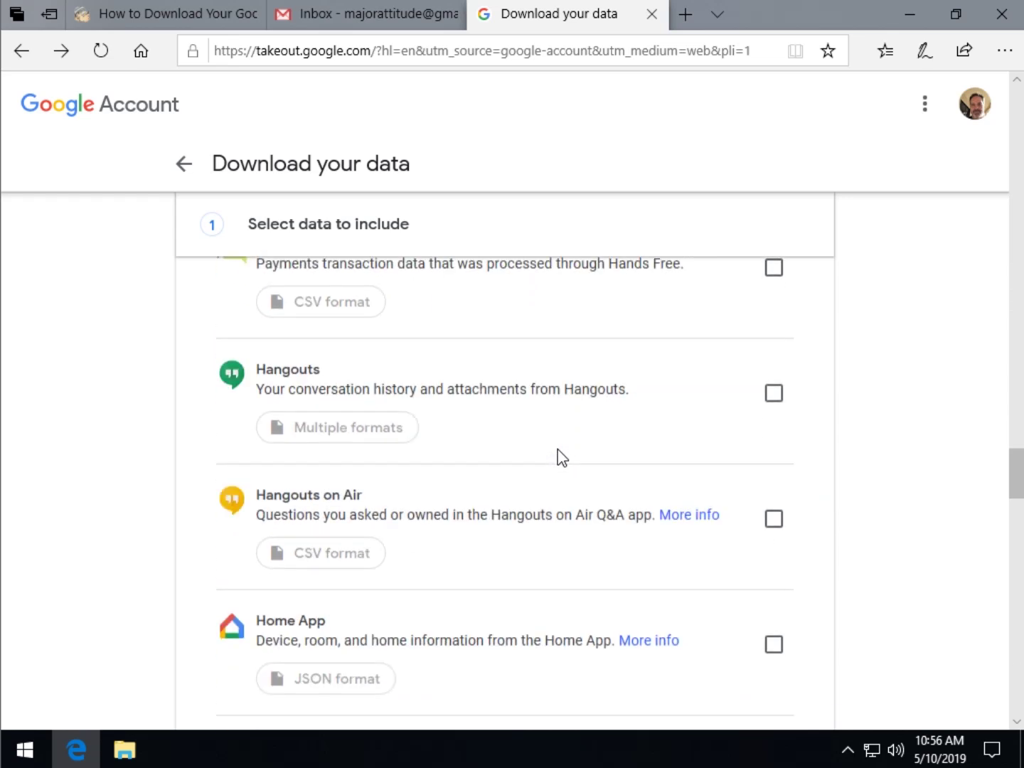
scroll(562, 456, down, 7)
scroll(558, 457, up, 2)
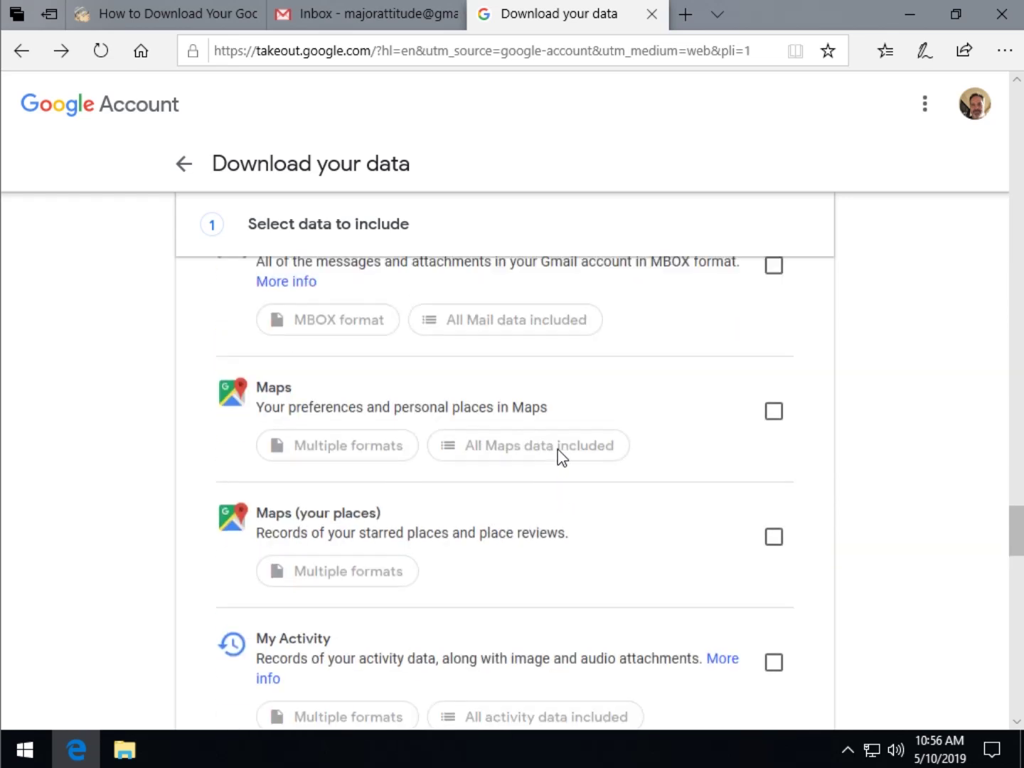
click(773, 331)
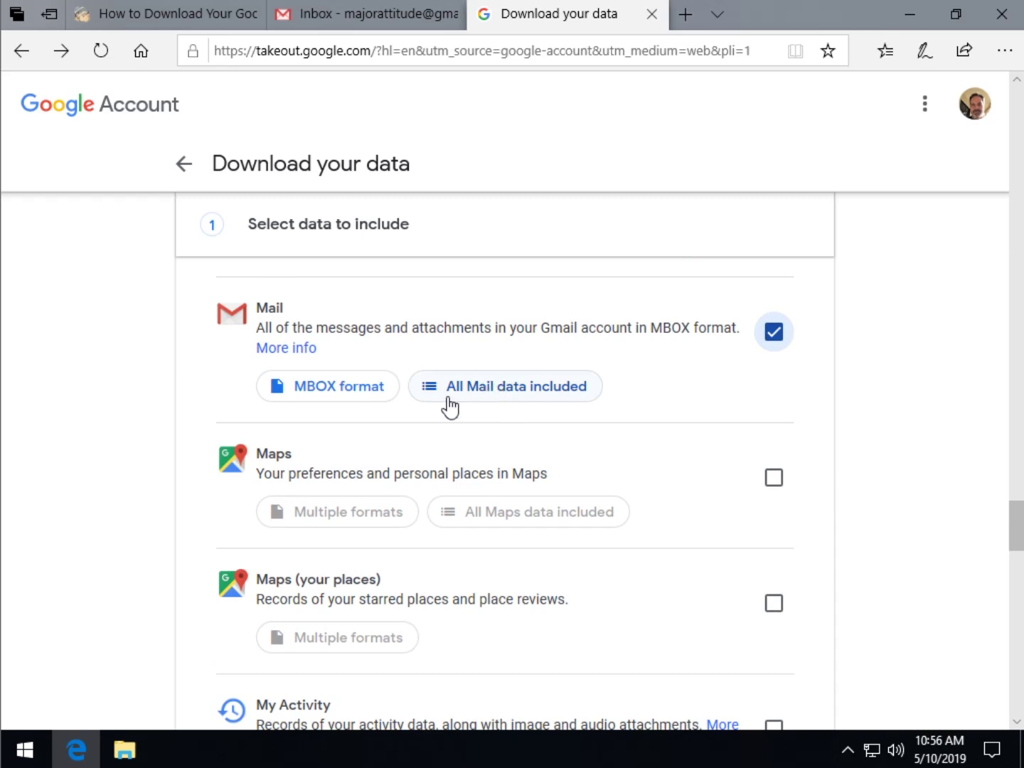
Untick Archived, Chat, Drafts, Sent and Starred labels so only Inbox is exported
click(516, 391)
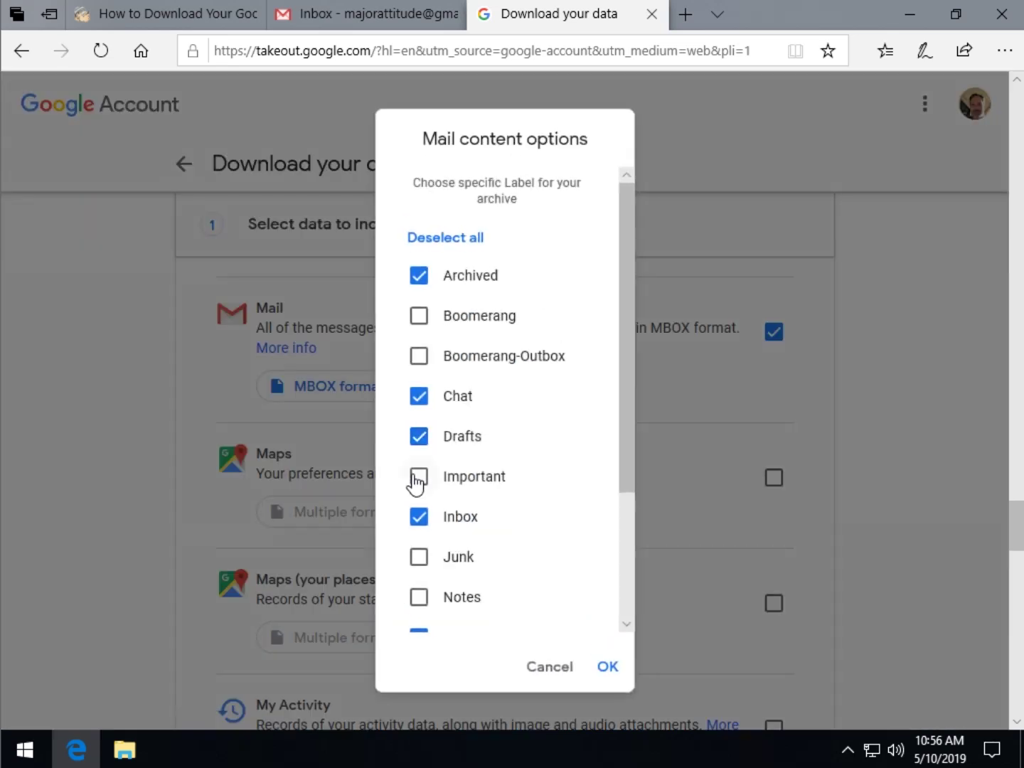
click(420, 276)
click(419, 396)
scroll(426, 476, down, 1)
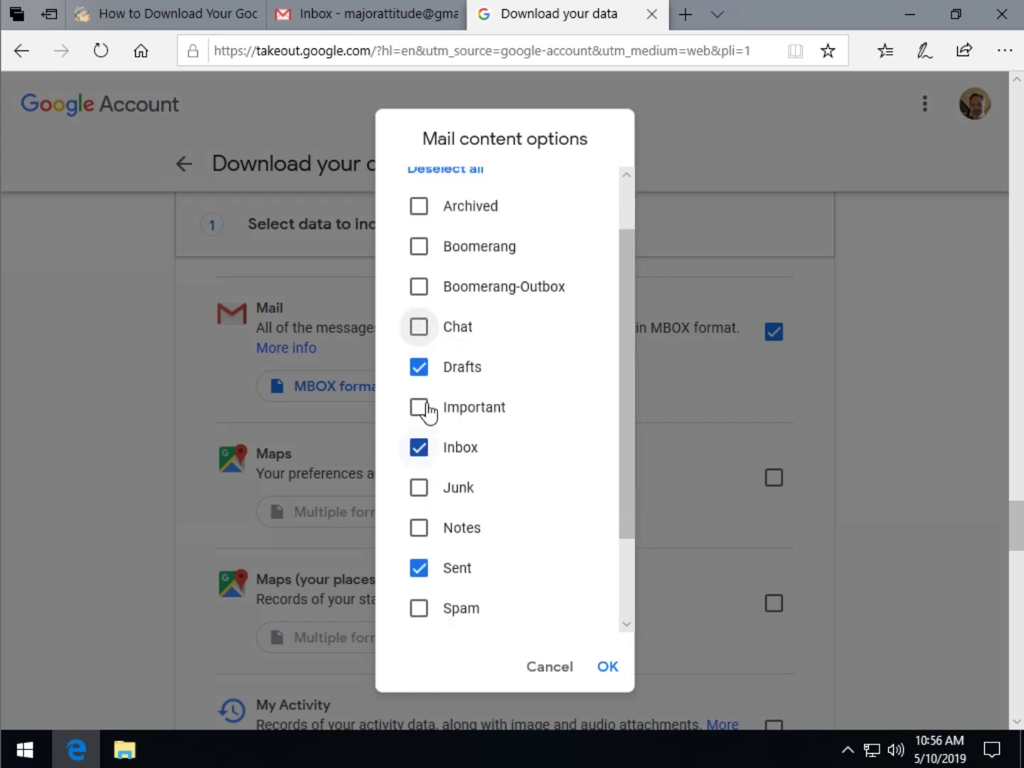
click(420, 366)
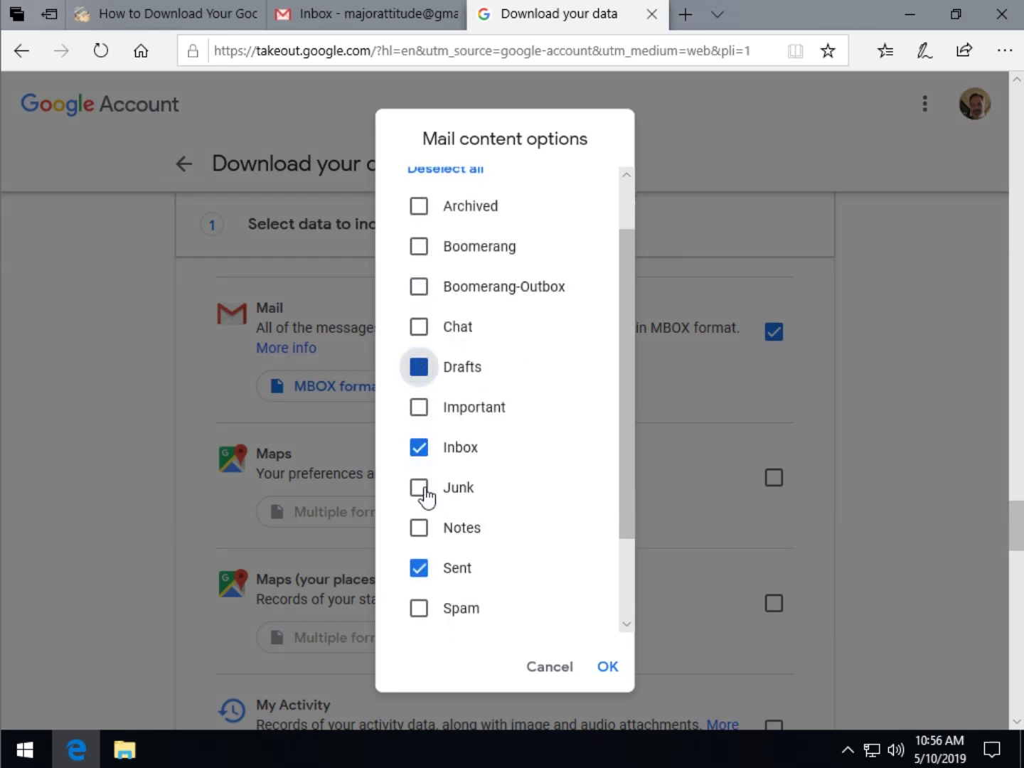
click(418, 571)
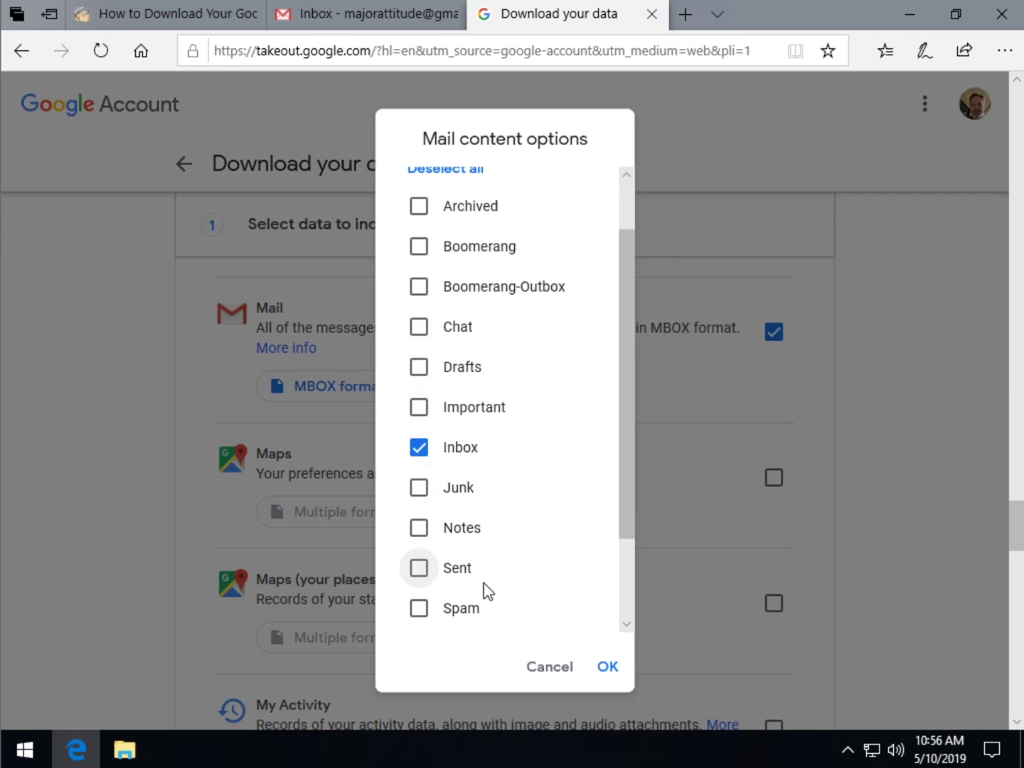
scroll(491, 555, down, 2)
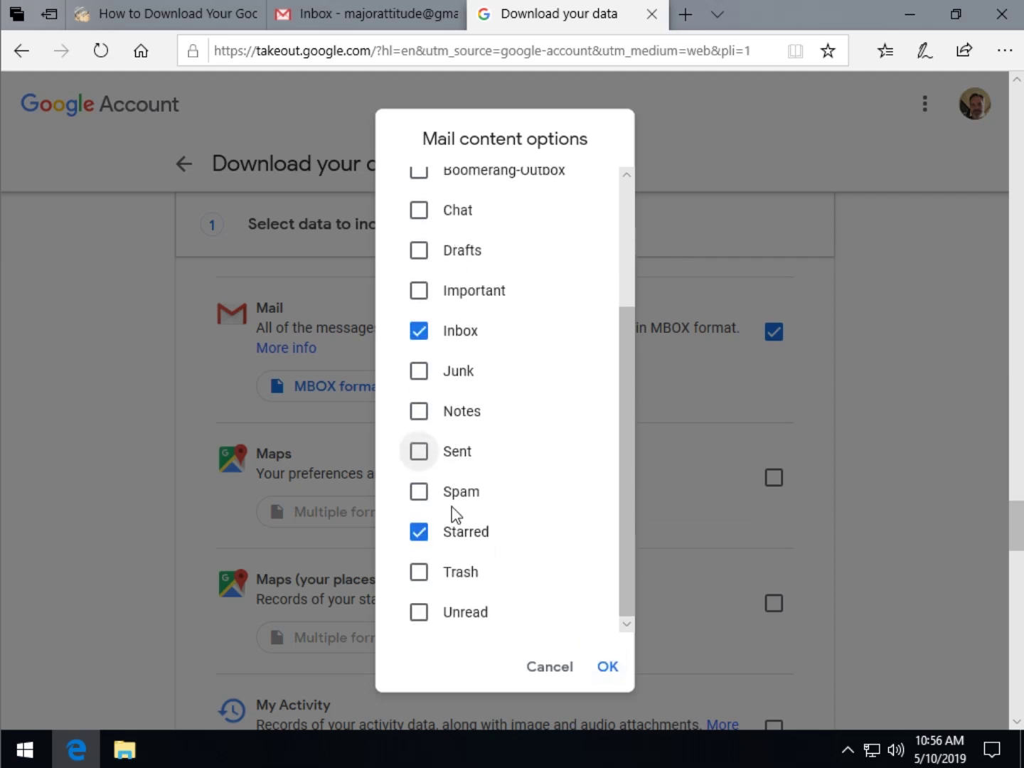
click(452, 537)
click(608, 667)
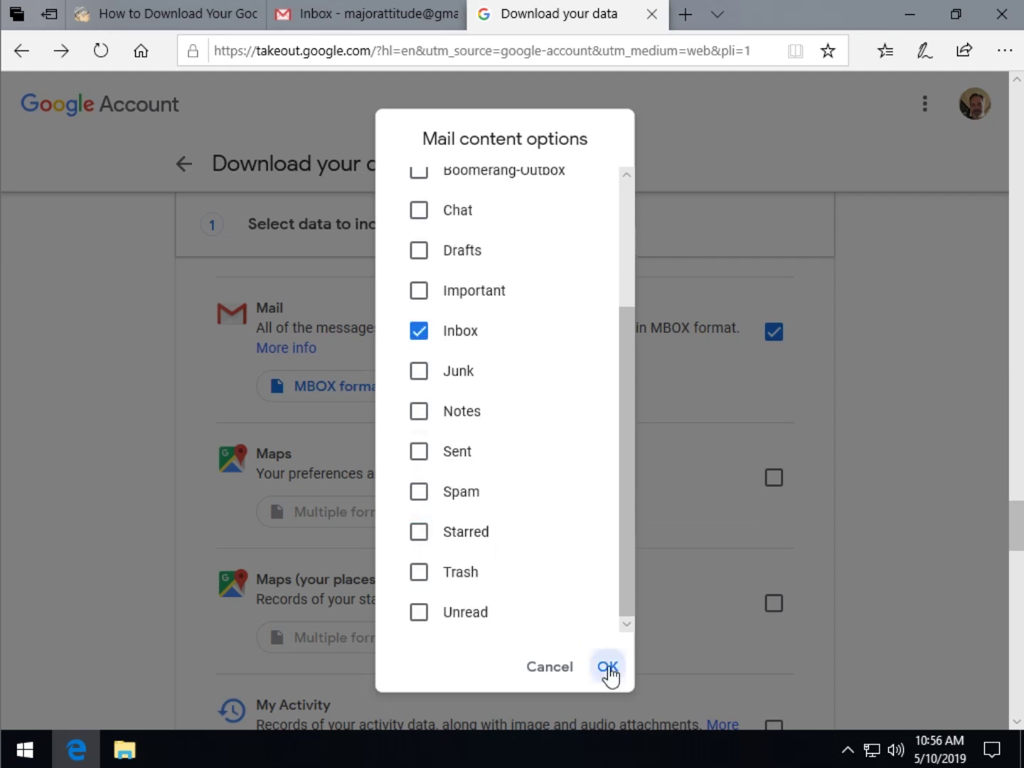
scroll(541, 521, down, 6)
Keep emailed download-link delivery and set the frequency to a one-time archive
scroll(546, 520, down, 20)
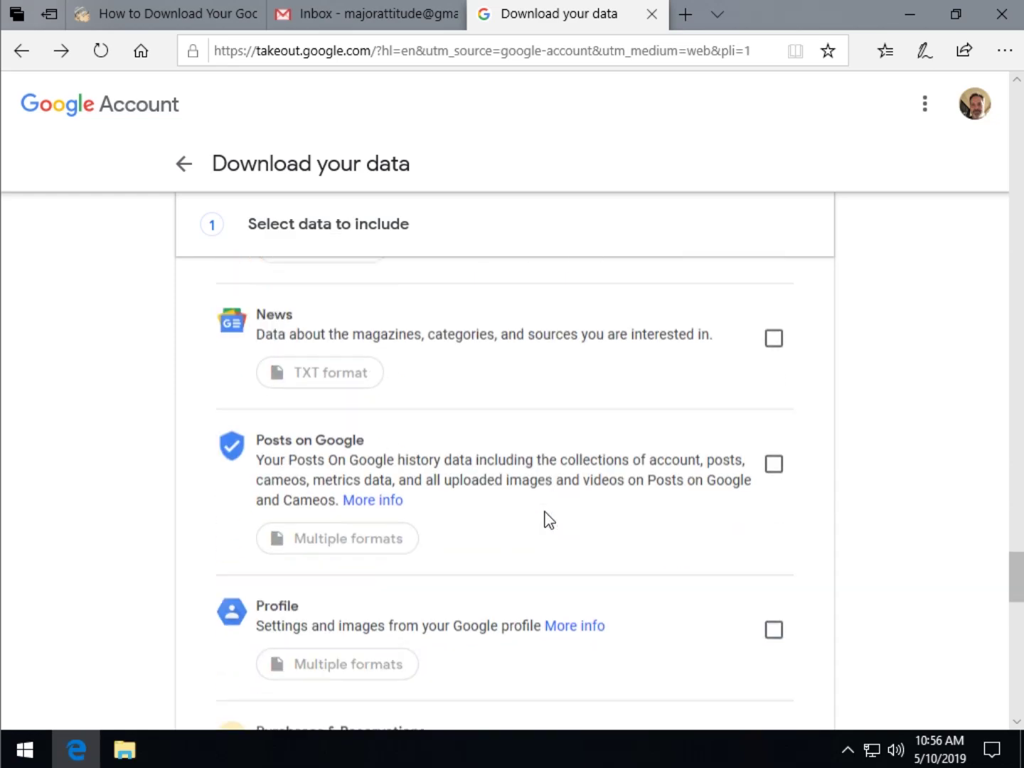
scroll(546, 520, down, 3)
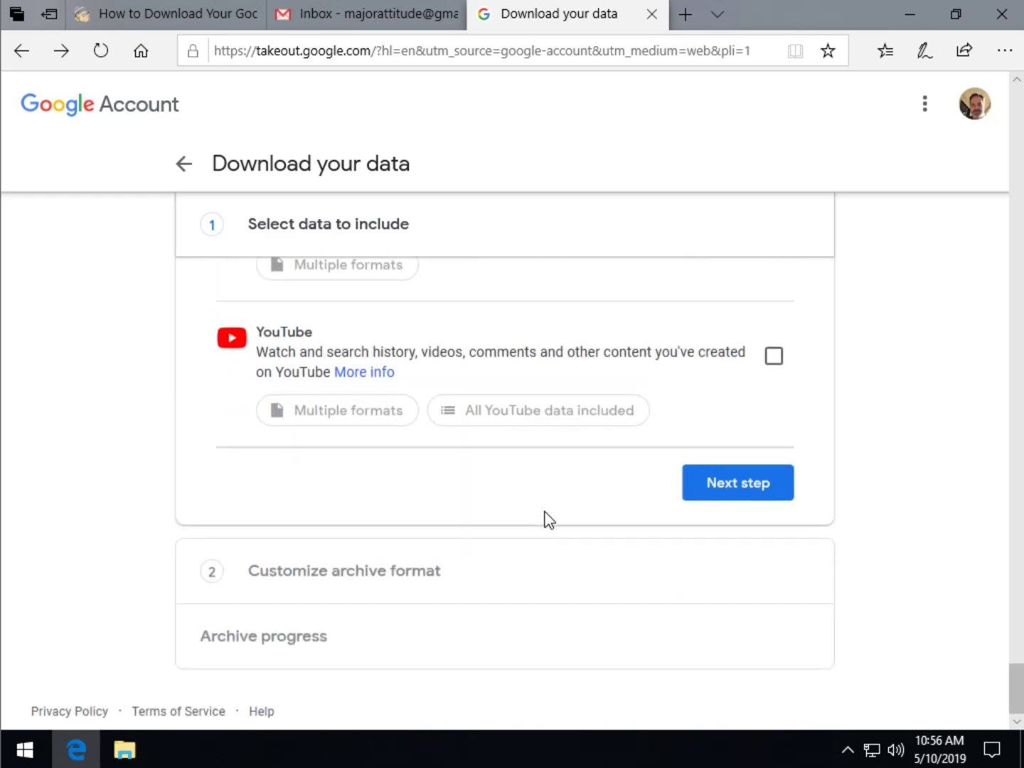
click(754, 504)
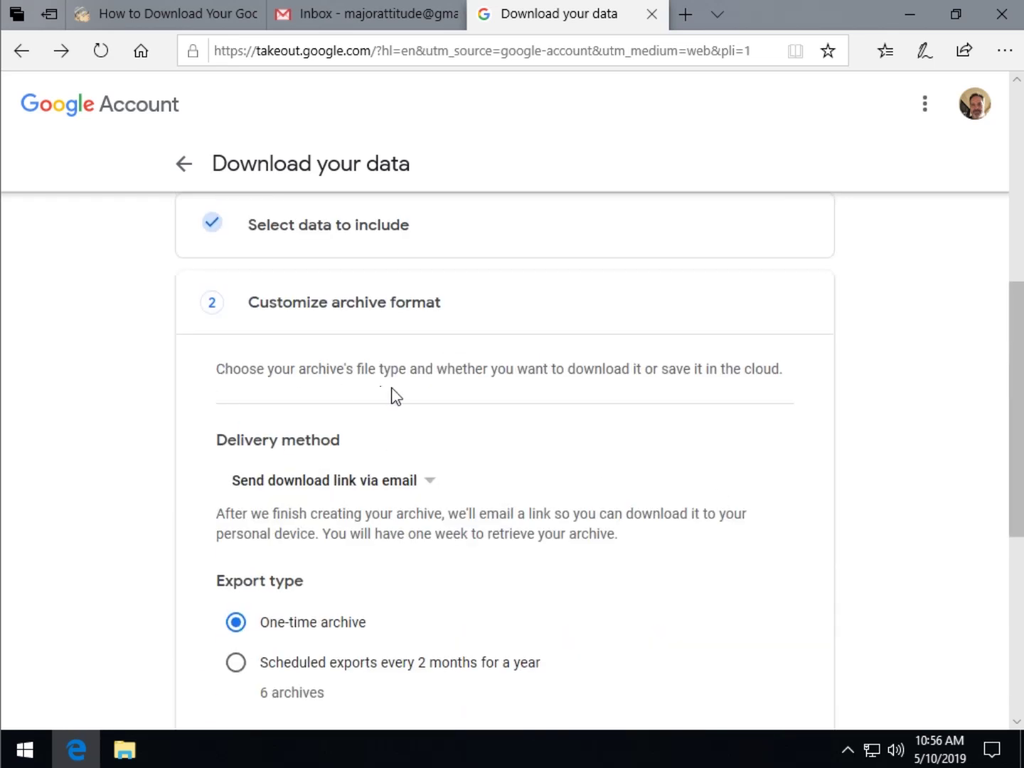
scroll(413, 398, down, 1)
click(434, 384)
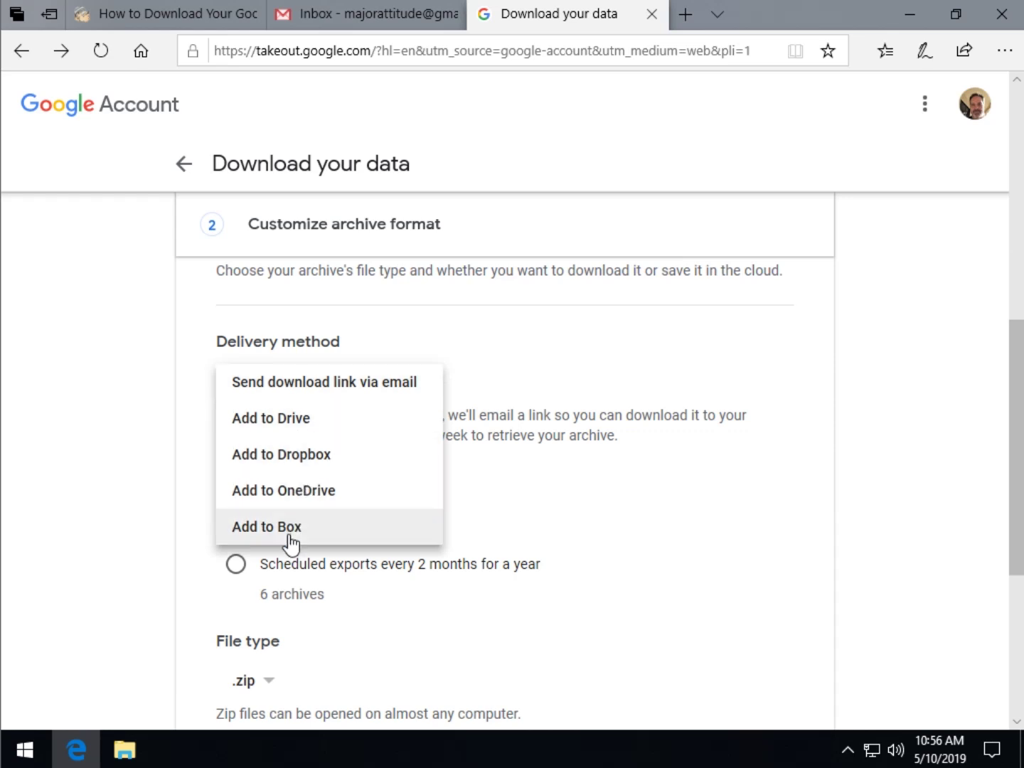
click(938, 478)
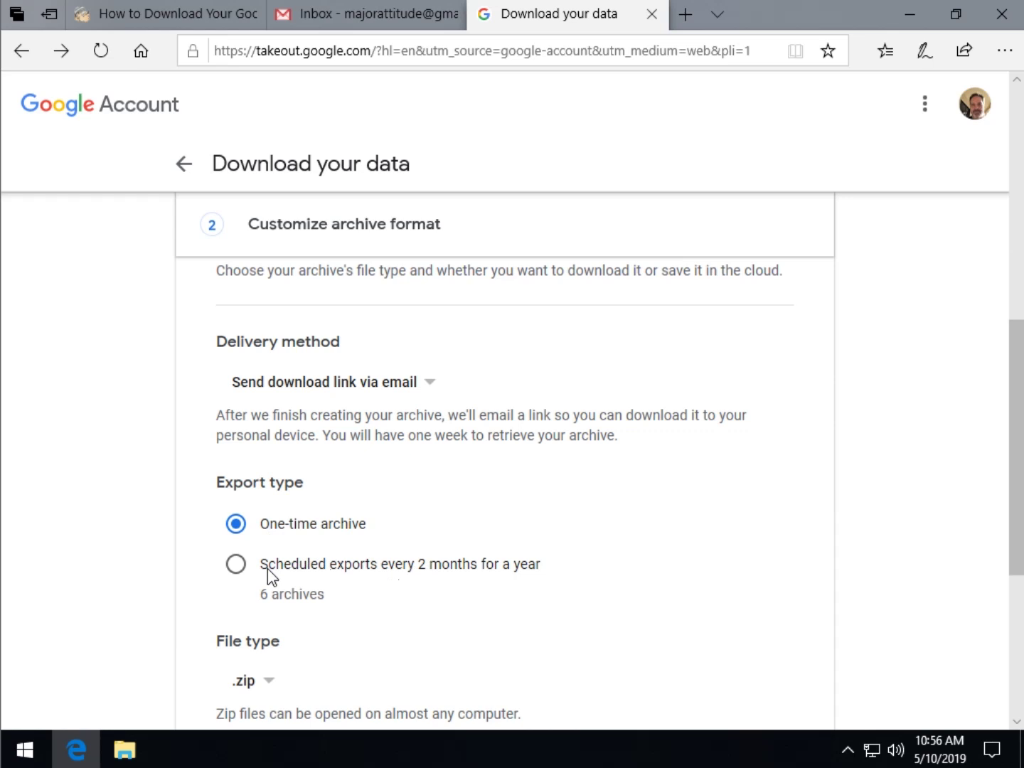
click(236, 567)
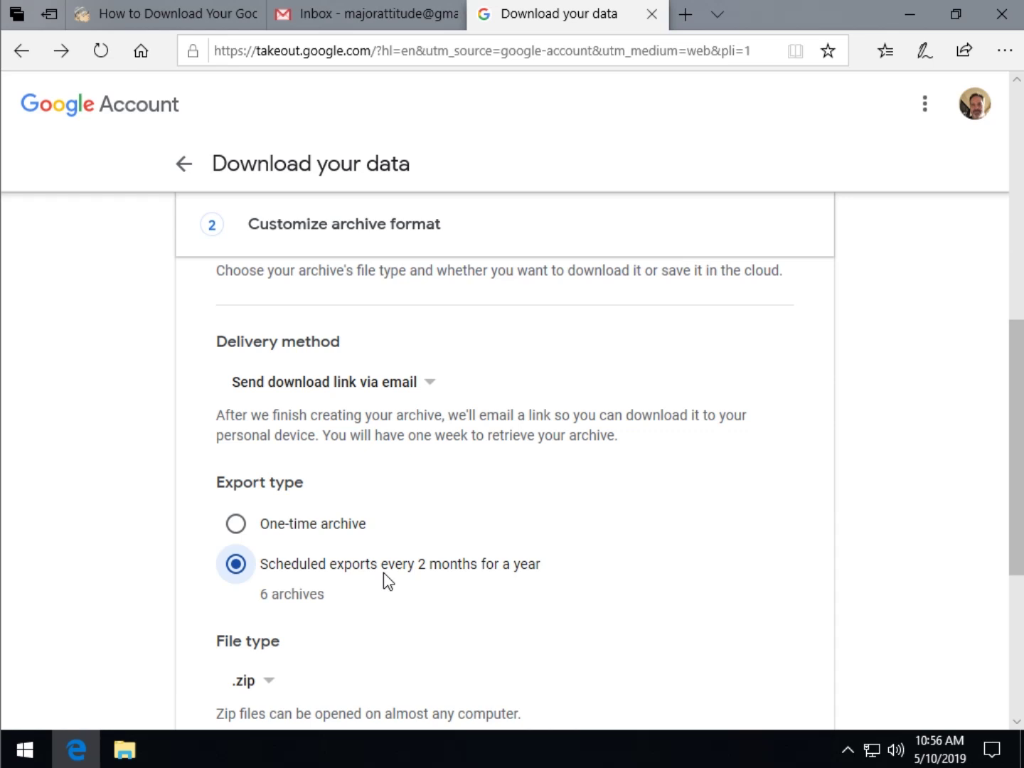
click(239, 526)
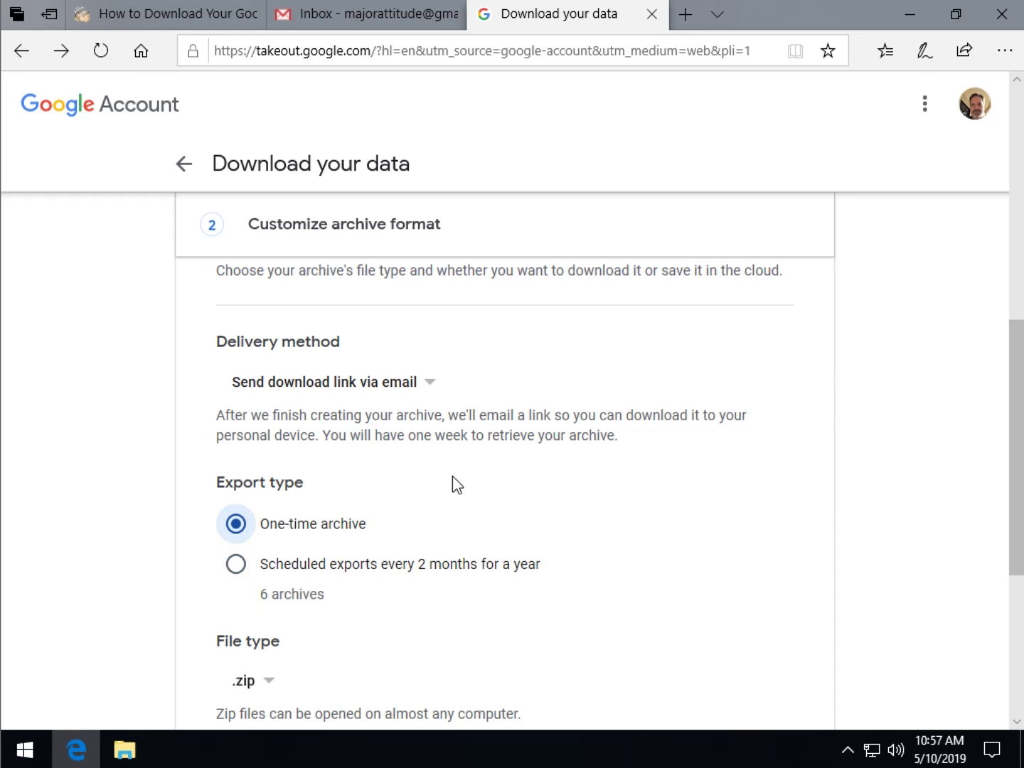
Keep .zip file type and 2GB archive size, then create the archive
scroll(489, 457, down, 1)
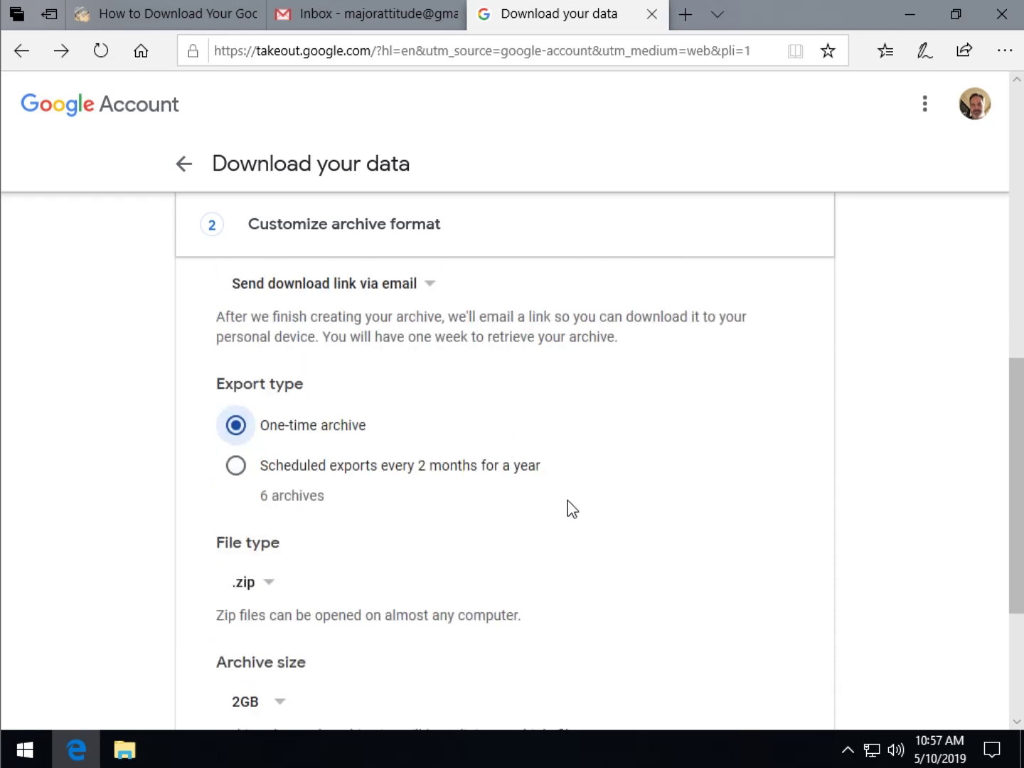
scroll(616, 494, down, 2)
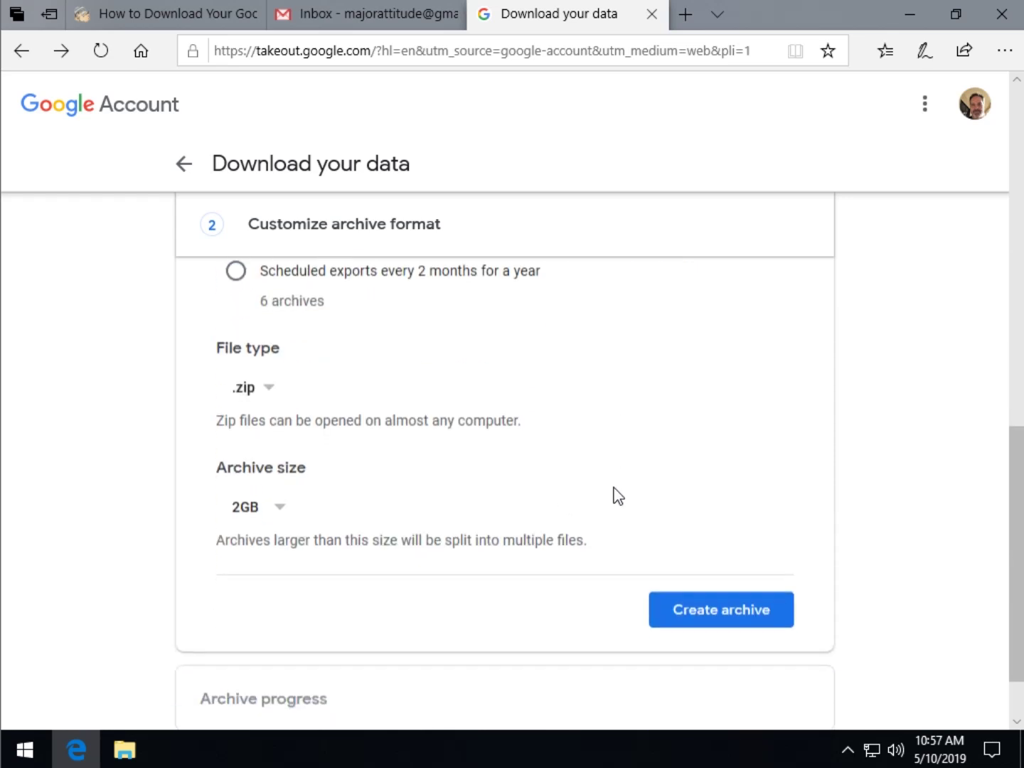
scroll(327, 483, up, 1)
click(262, 490)
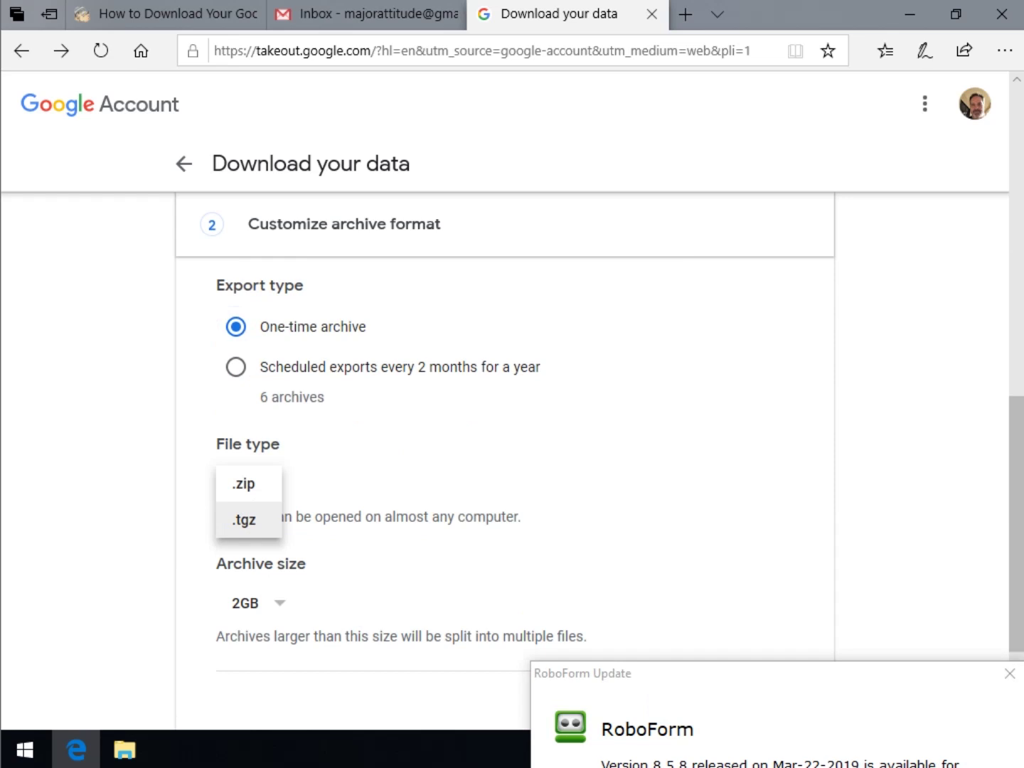
click(413, 509)
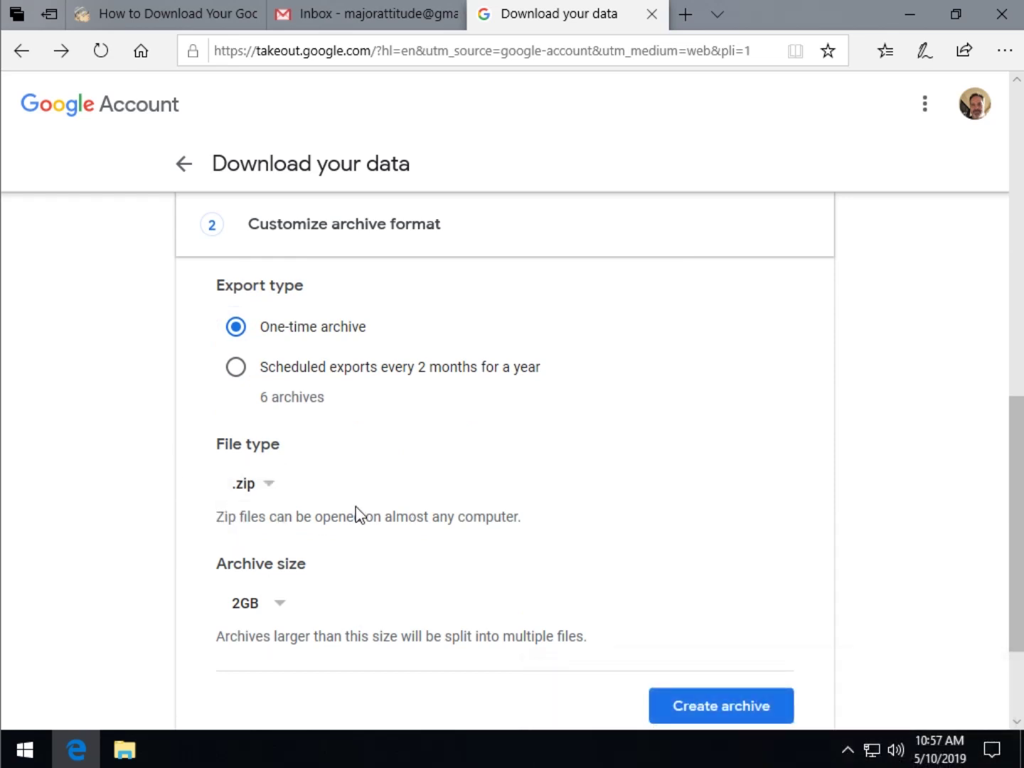
double_click(297, 518)
click(418, 520)
click(278, 609)
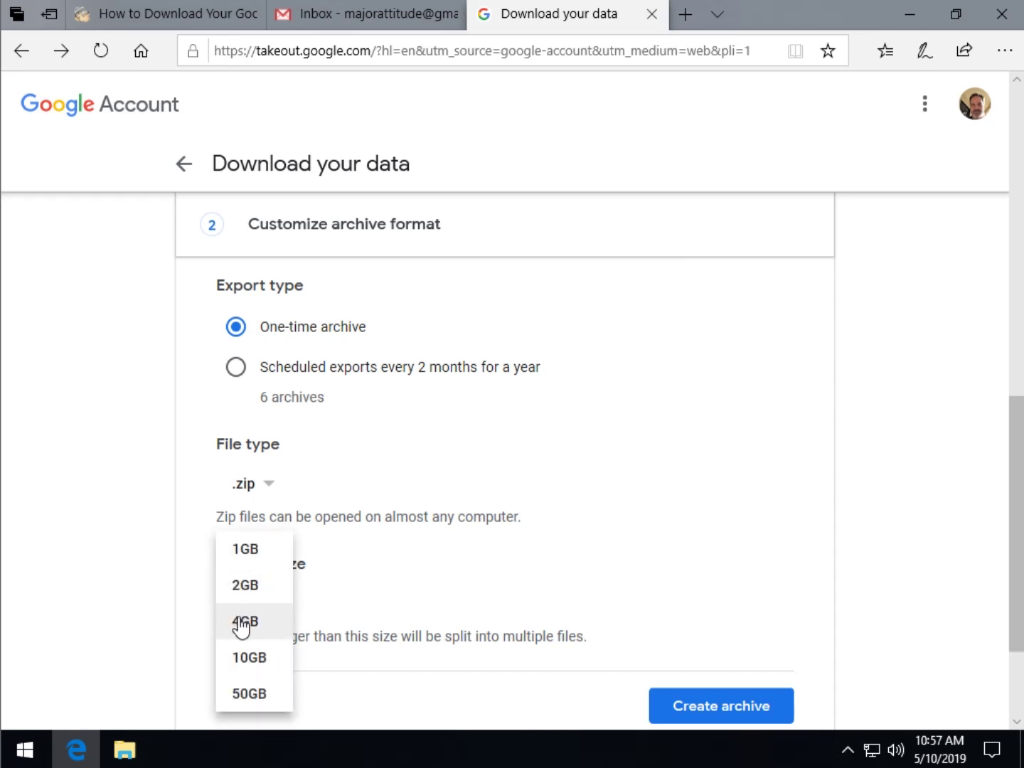
click(659, 605)
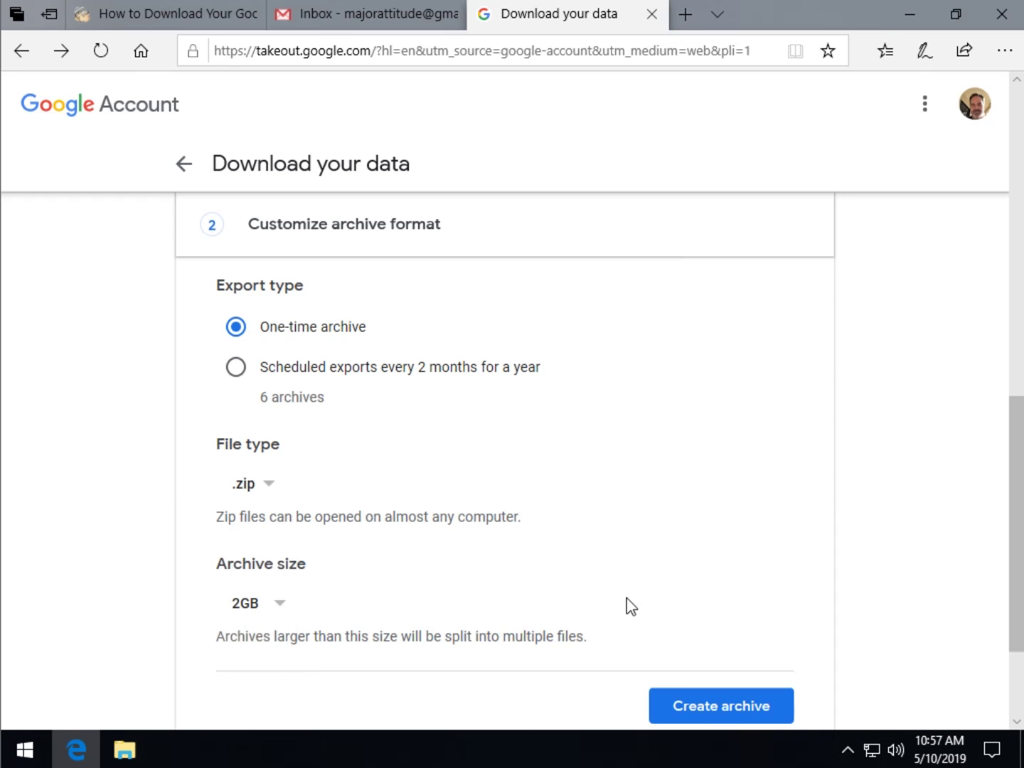
scroll(651, 541, down, 2)
click(731, 611)
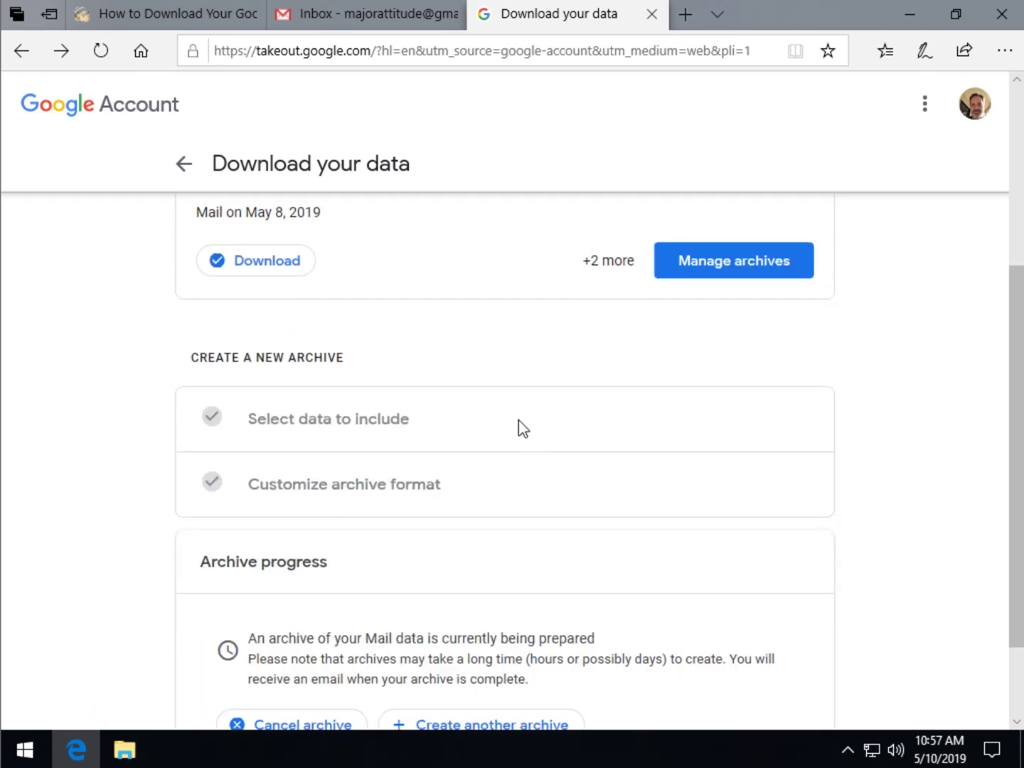
mouse_move(398, 12)
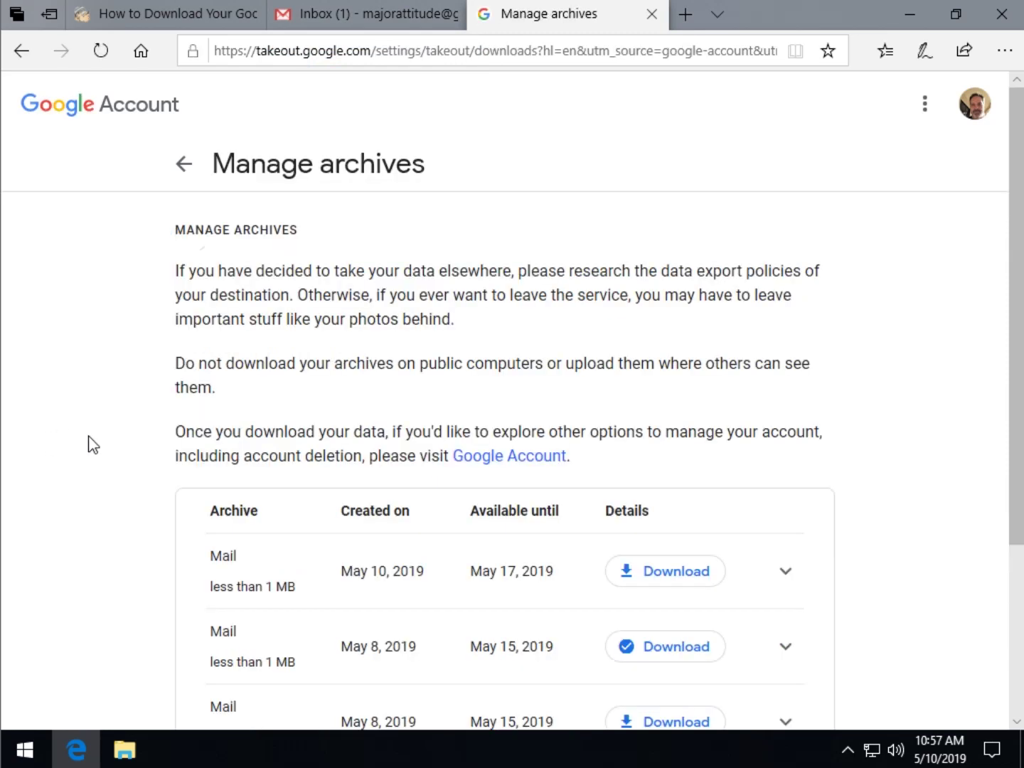
scroll(92, 444, down, 1)
scroll(402, 407, down, 2)
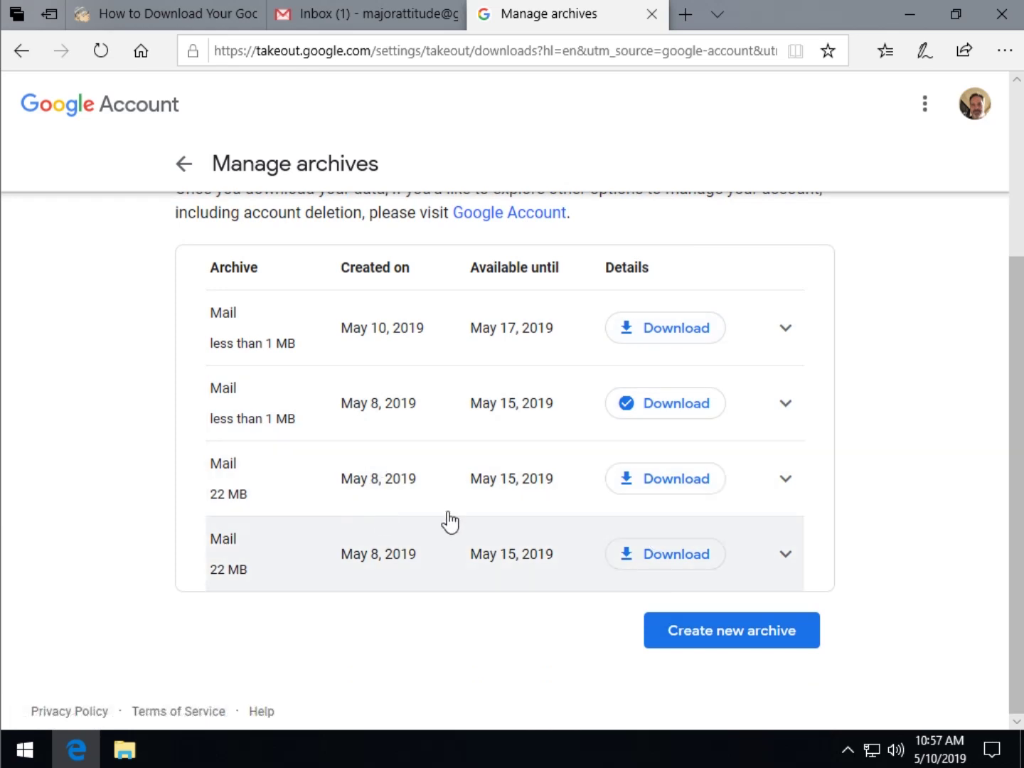
scroll(390, 547, up, 3)
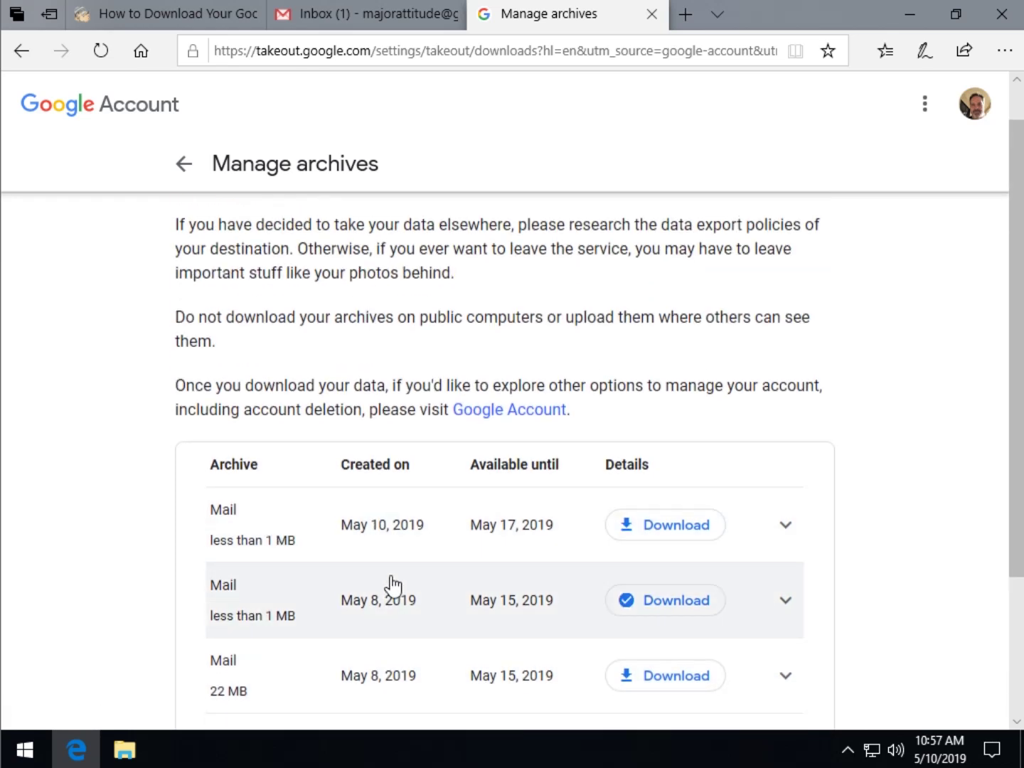
scroll(394, 586, down, 1)
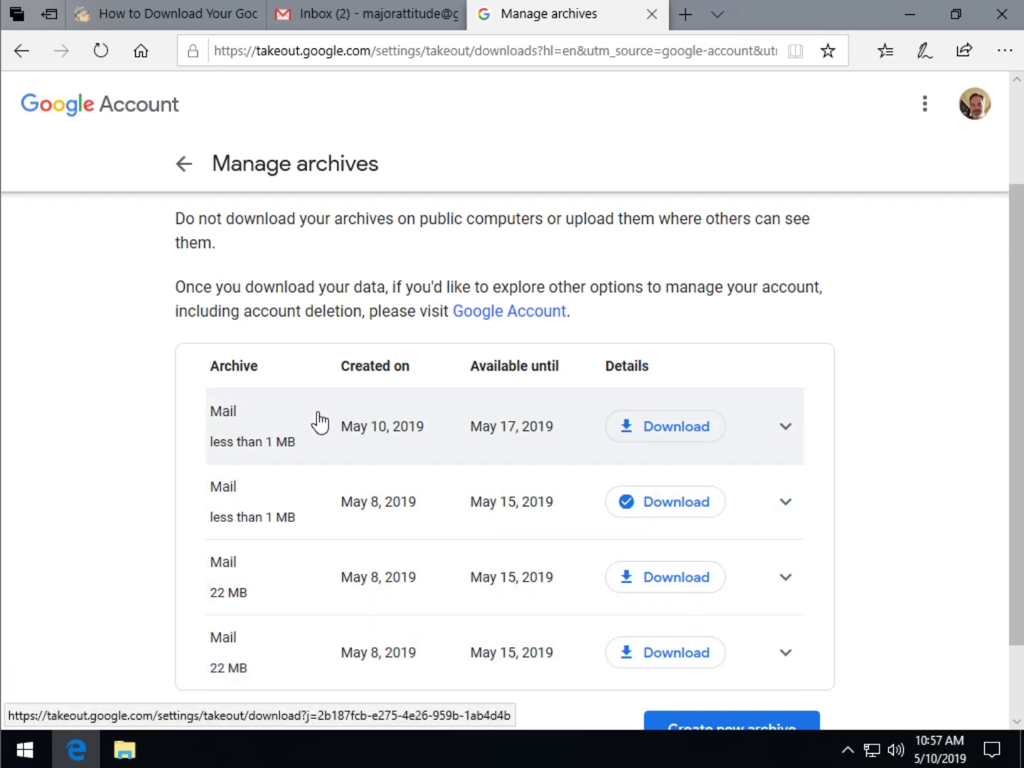
scroll(229, 308, up, 2)
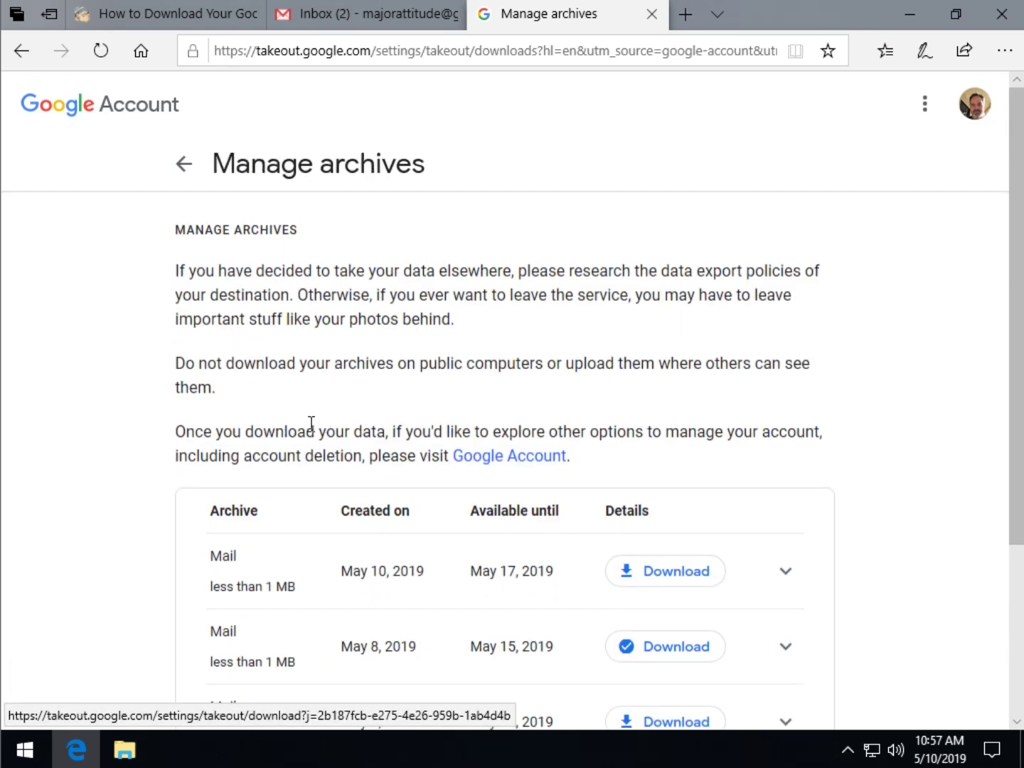
scroll(311, 424, down, 1)
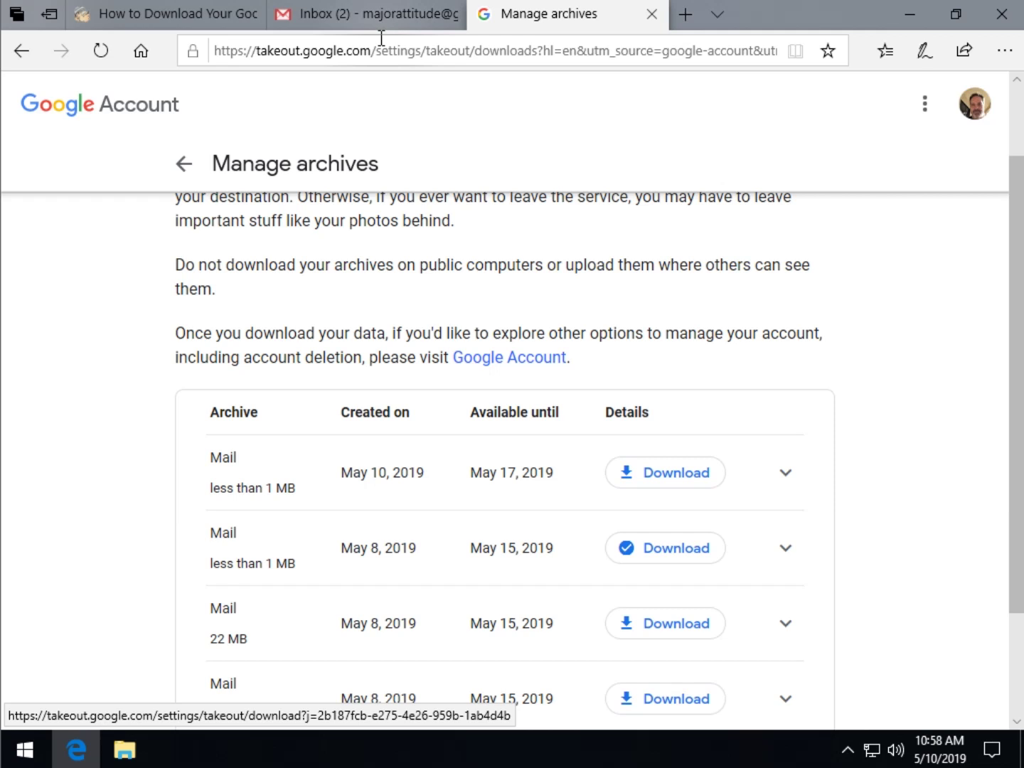
In Gmail, delete the archive-requested and archive-ready emails, then return to Manage archives
click(387, 15)
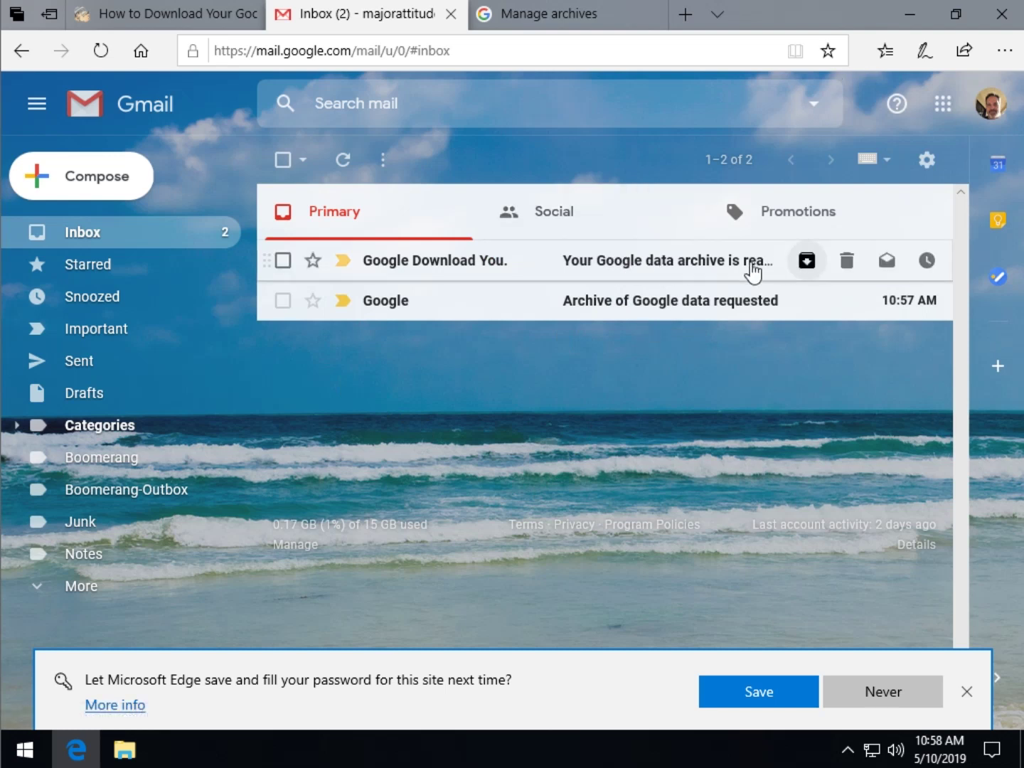
click(283, 261)
click(283, 300)
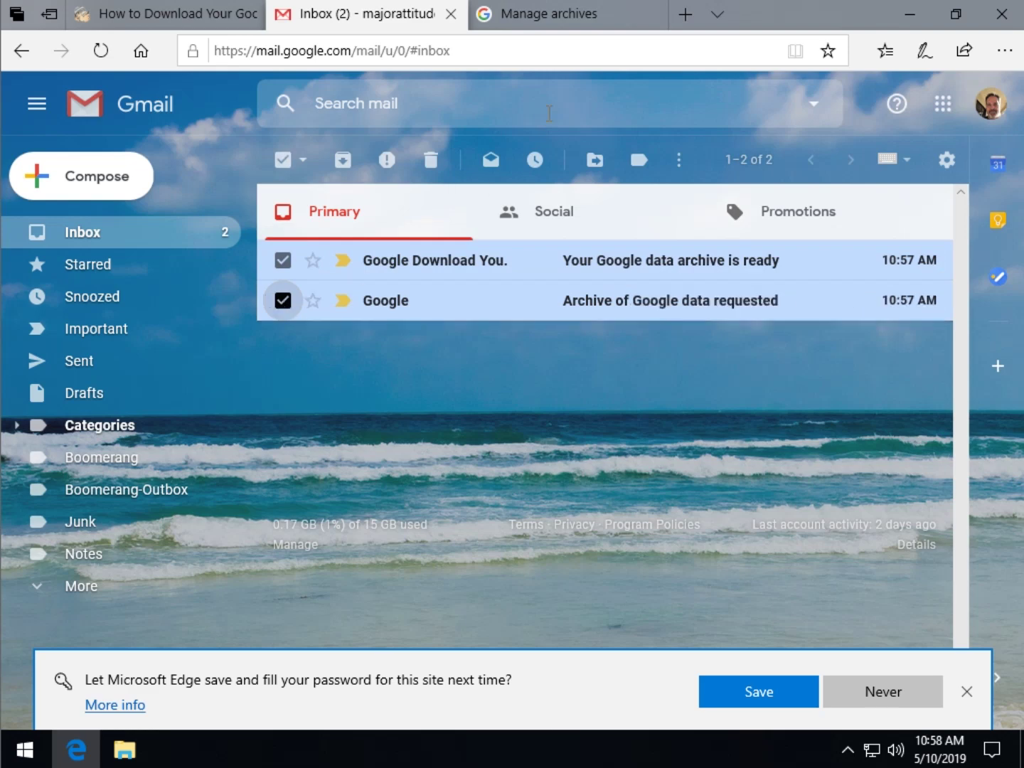
click(431, 161)
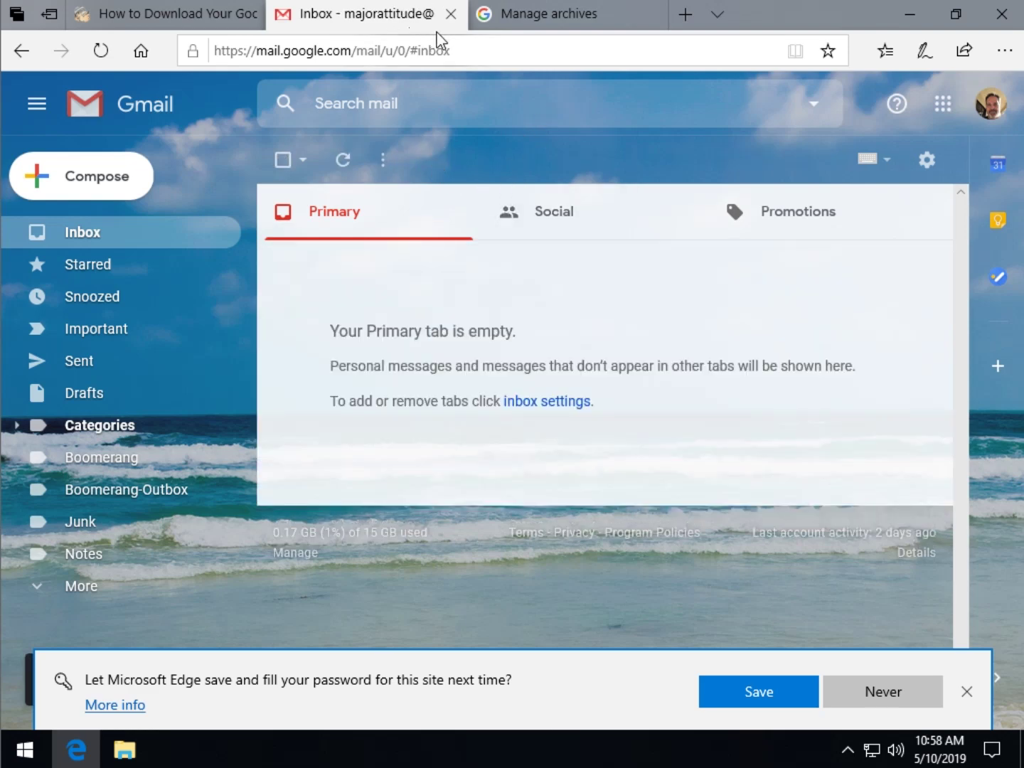
click(527, 15)
Navigate from Manage archives back to the Download your data product list
scroll(342, 509, up, 2)
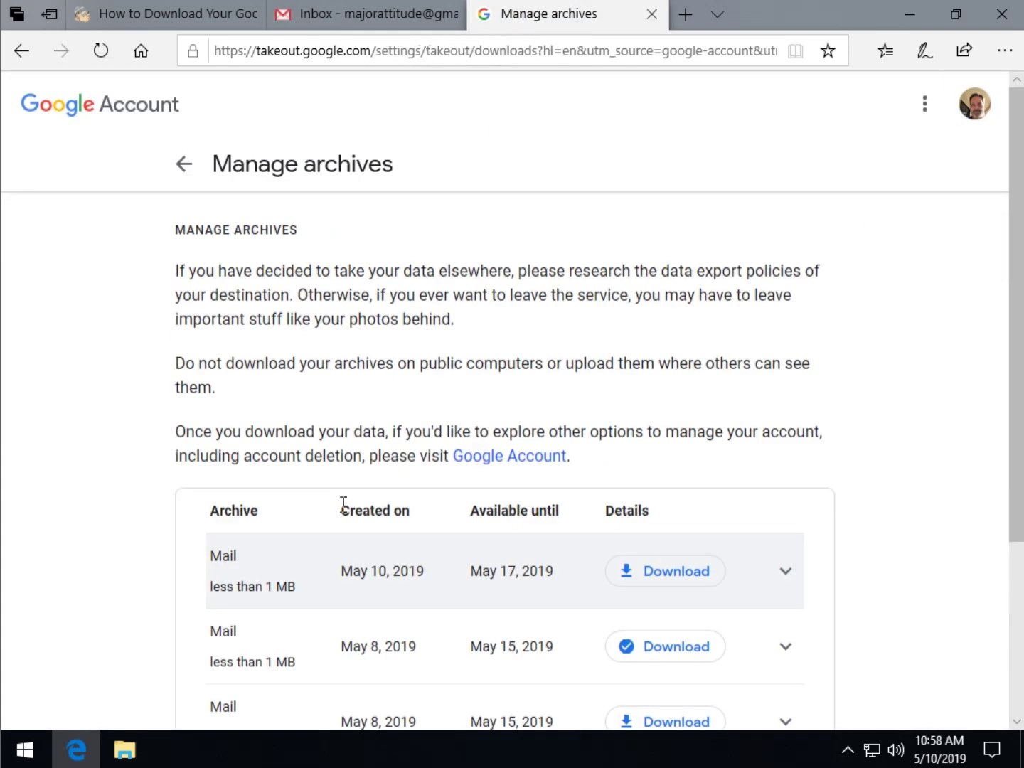
click(183, 162)
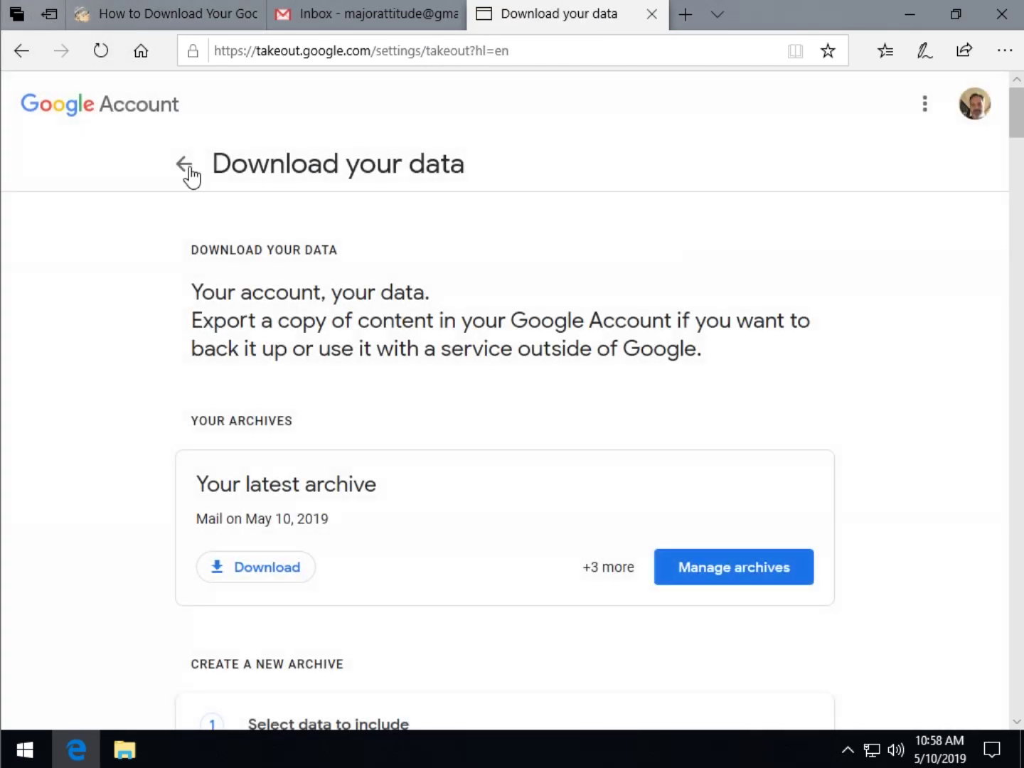
click(185, 164)
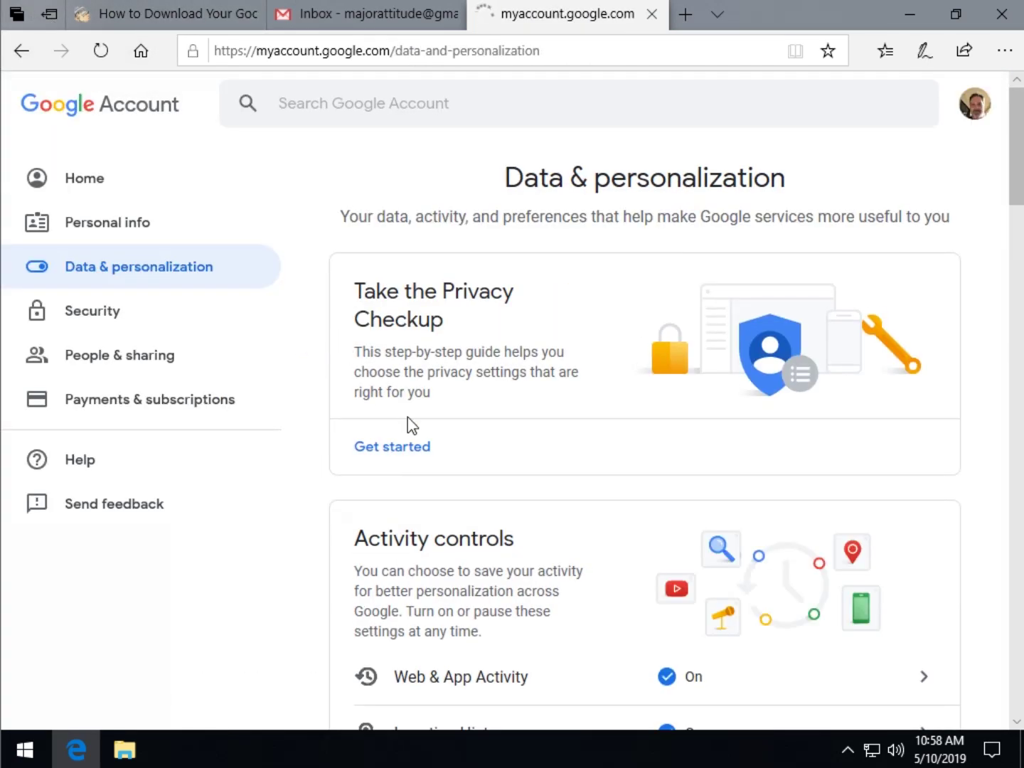
scroll(425, 441, down, 5)
scroll(504, 477, down, 4)
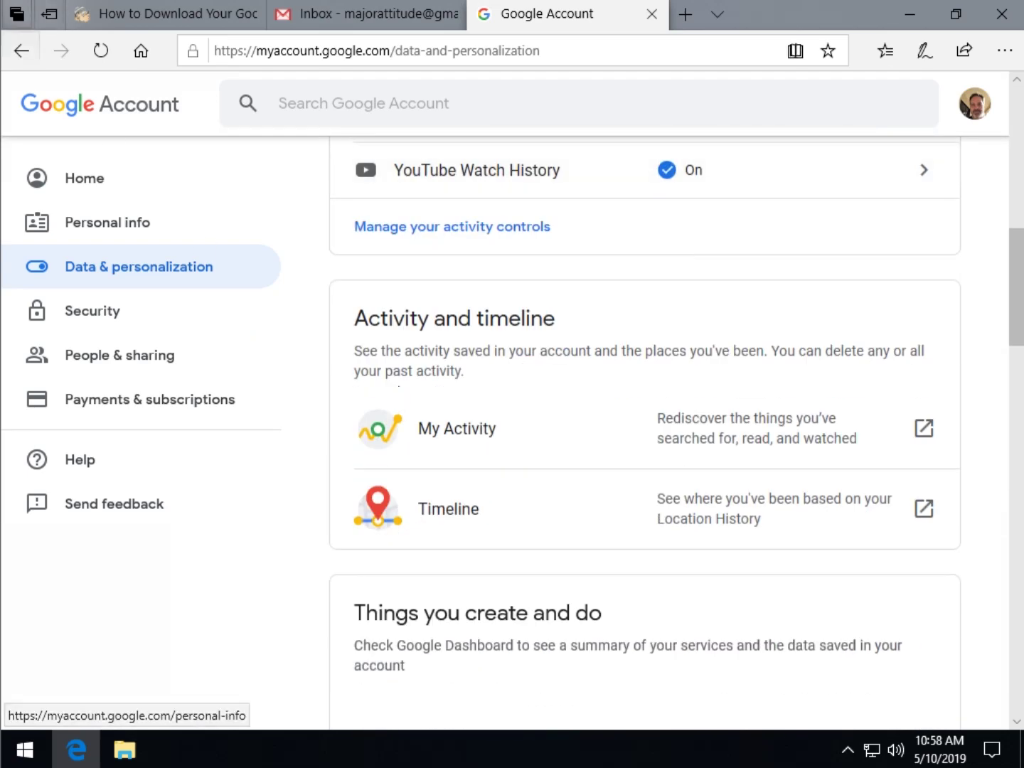
click(22, 50)
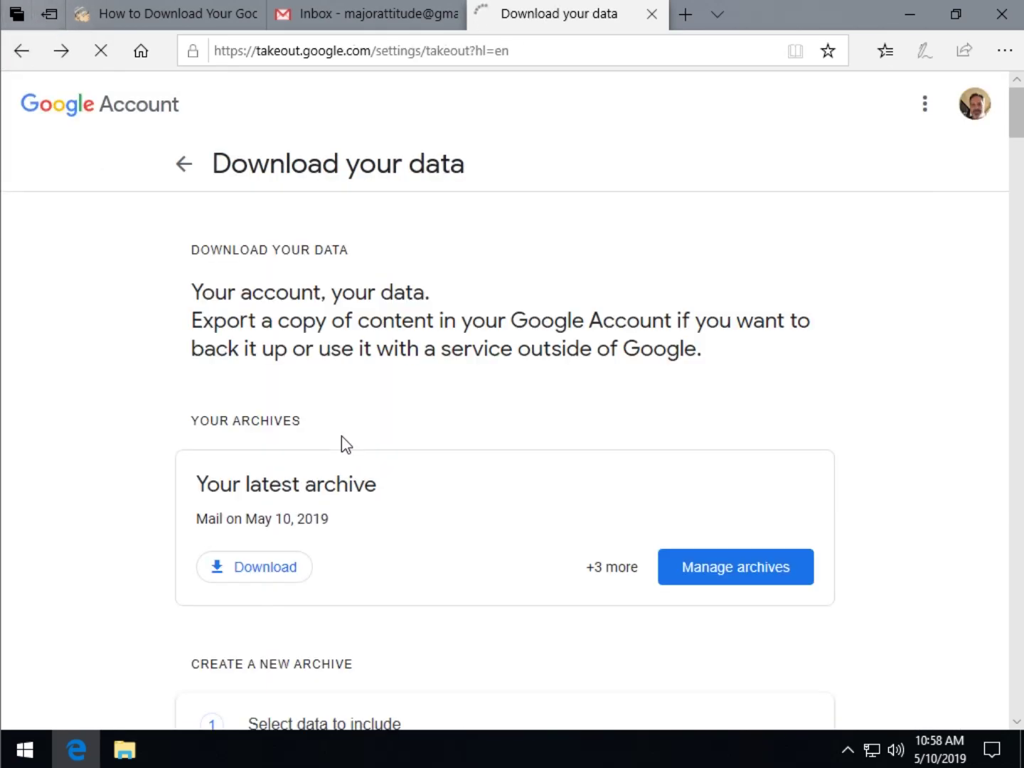
scroll(342, 442, down, 3)
scroll(342, 445, down, 5)
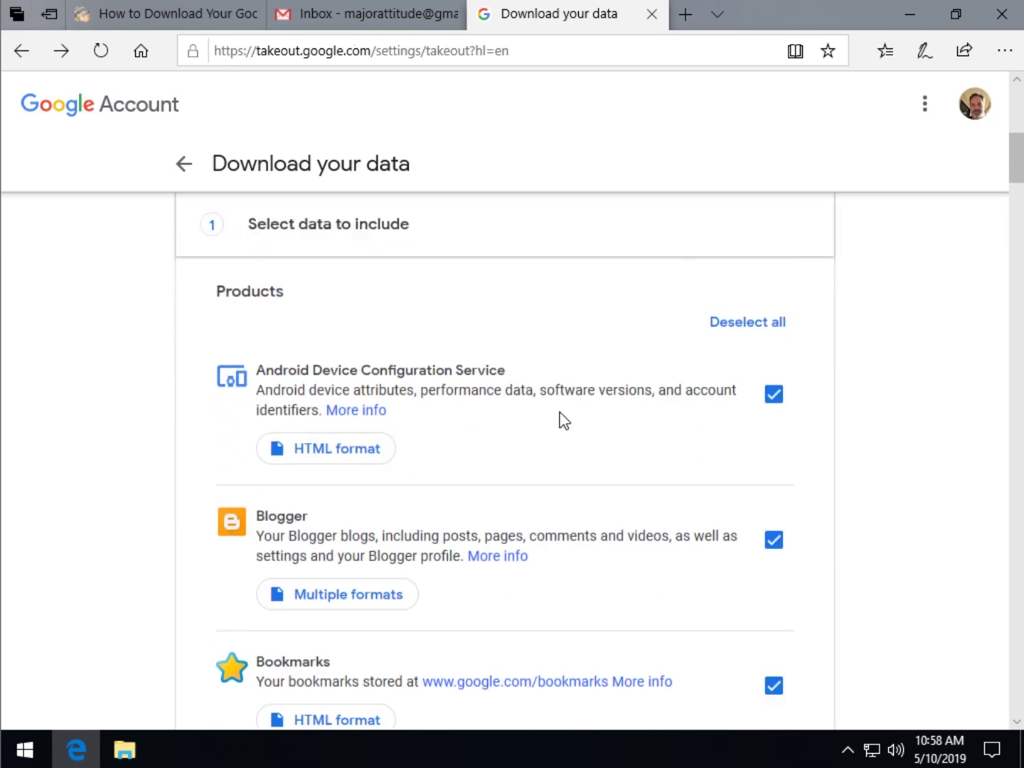
scroll(455, 544, down, 1)
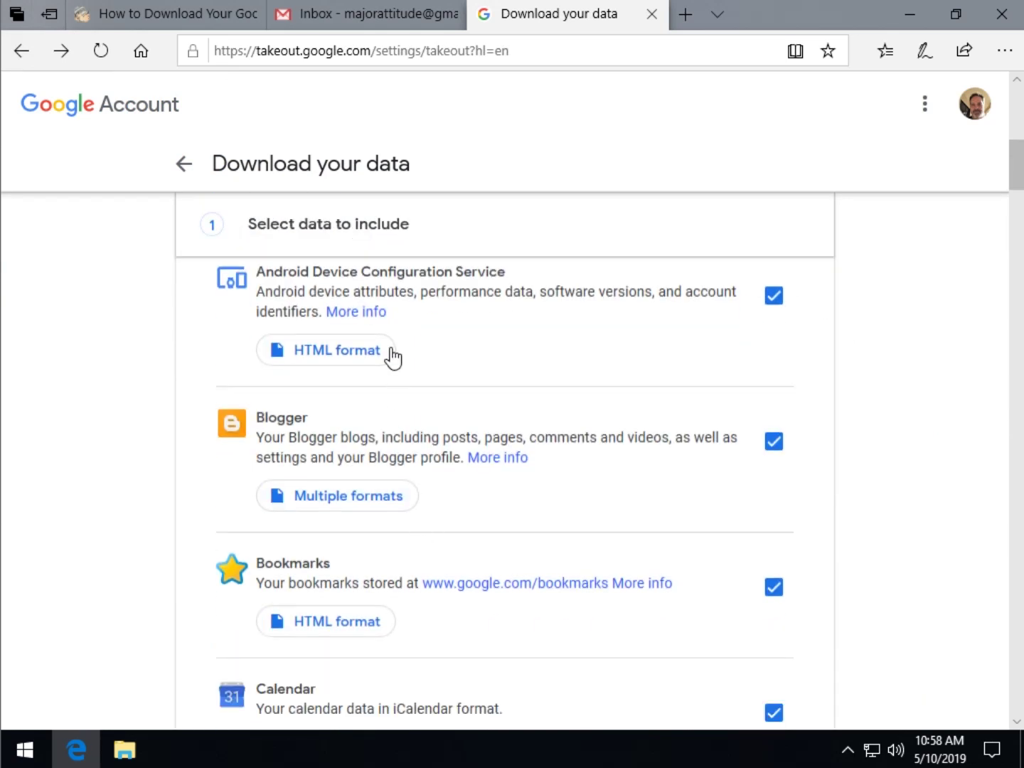
Review the Android device data HTML format details and close them unchanged
click(323, 349)
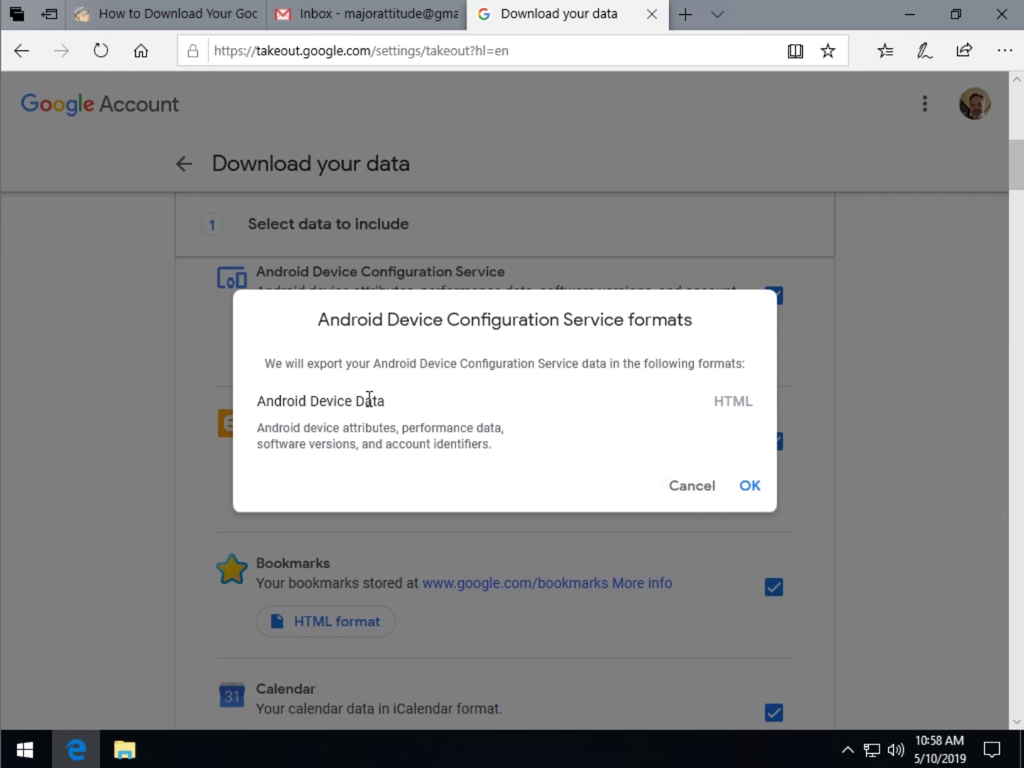
click(682, 487)
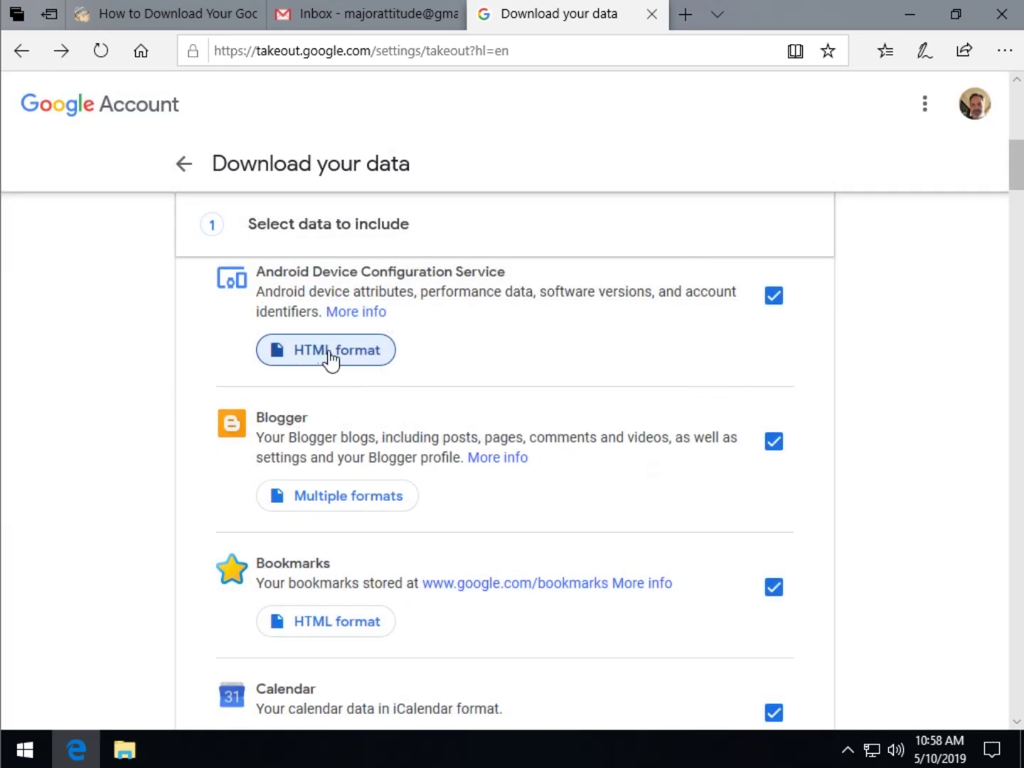
click(331, 357)
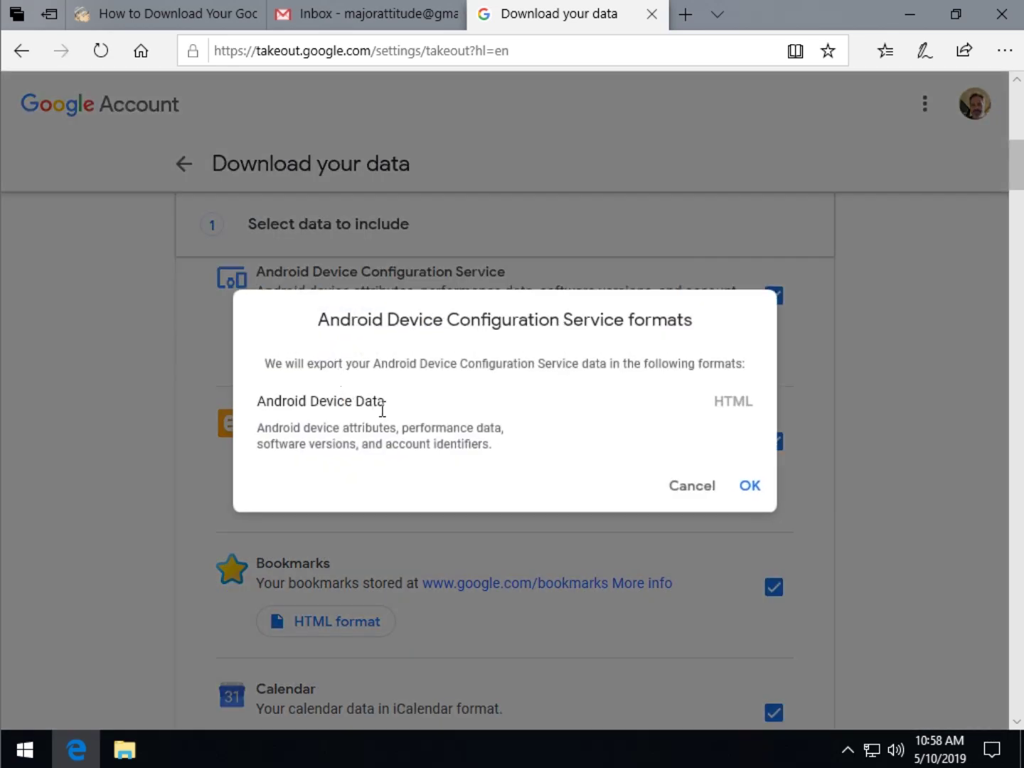
click(700, 490)
Review Blogger's Multiple formats details, cancel unchanged, and scroll through the product list
scroll(288, 448, down, 3)
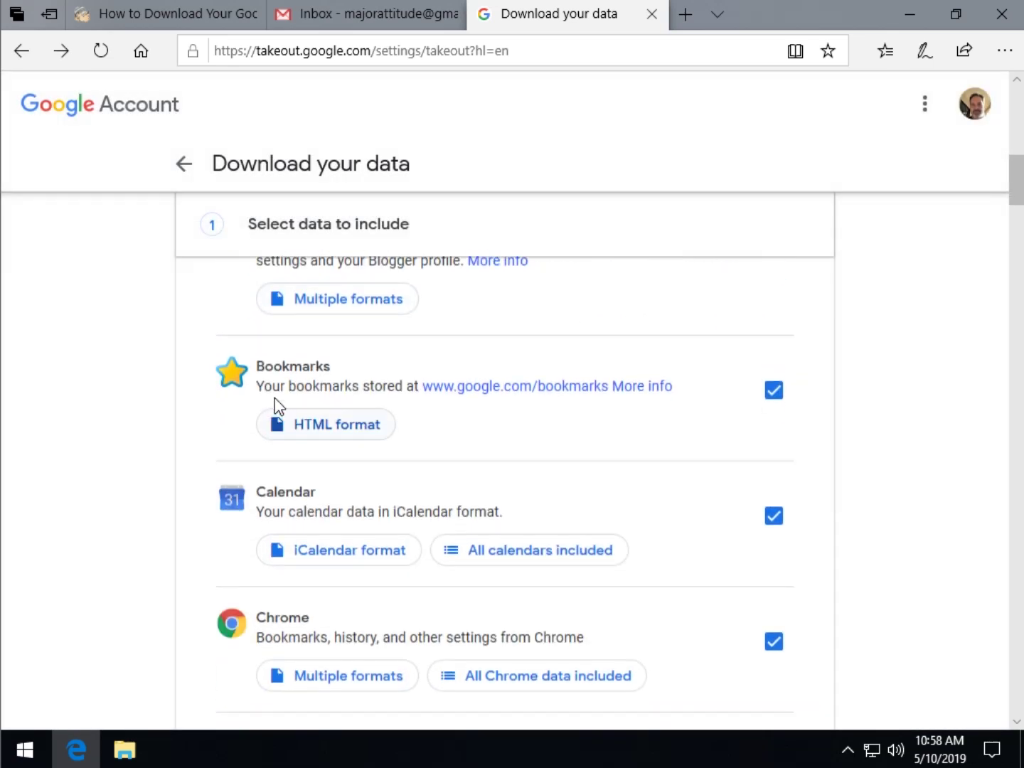
click(348, 302)
scroll(559, 497, down, 1)
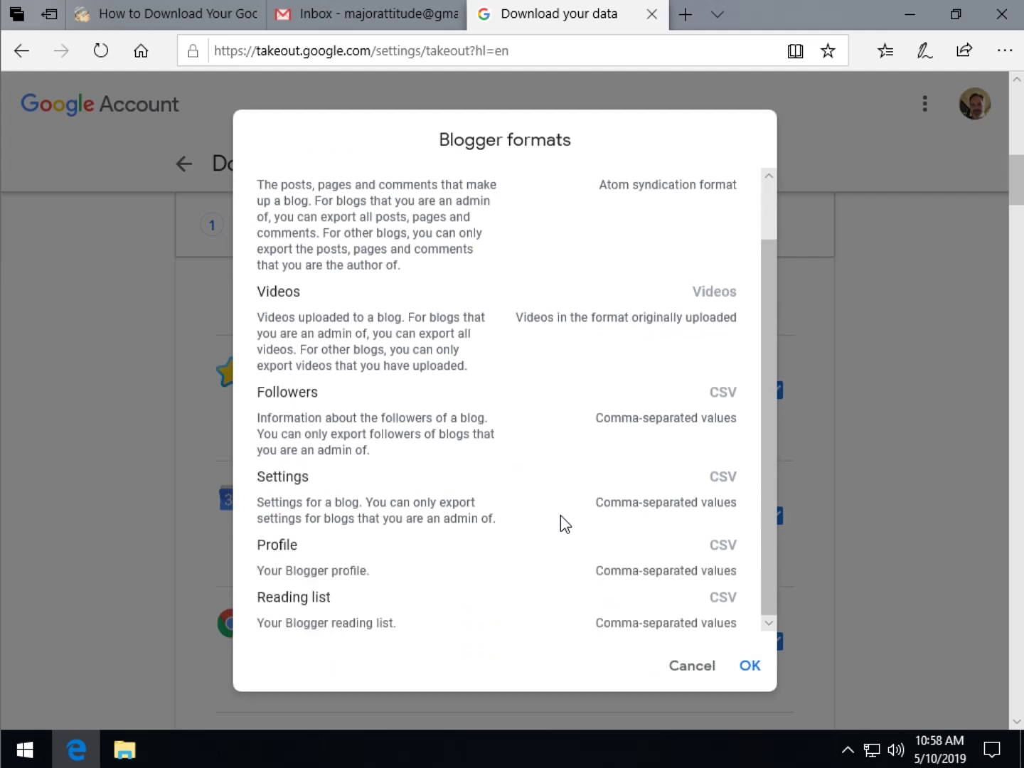
click(696, 669)
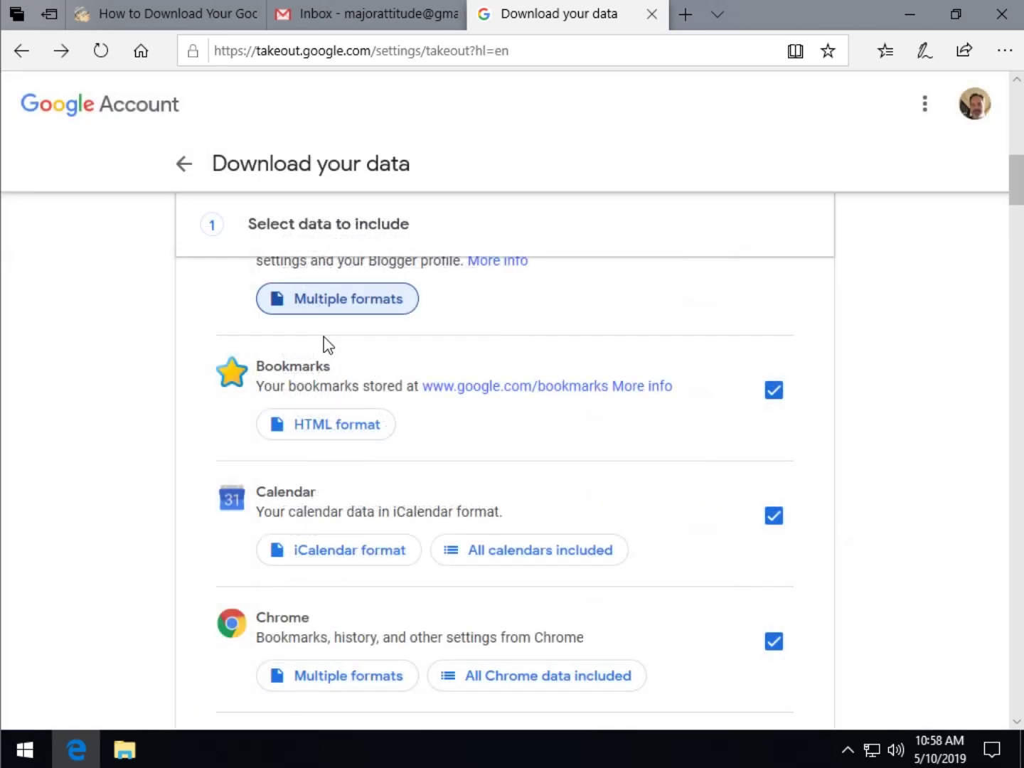
scroll(316, 420, down, 3)
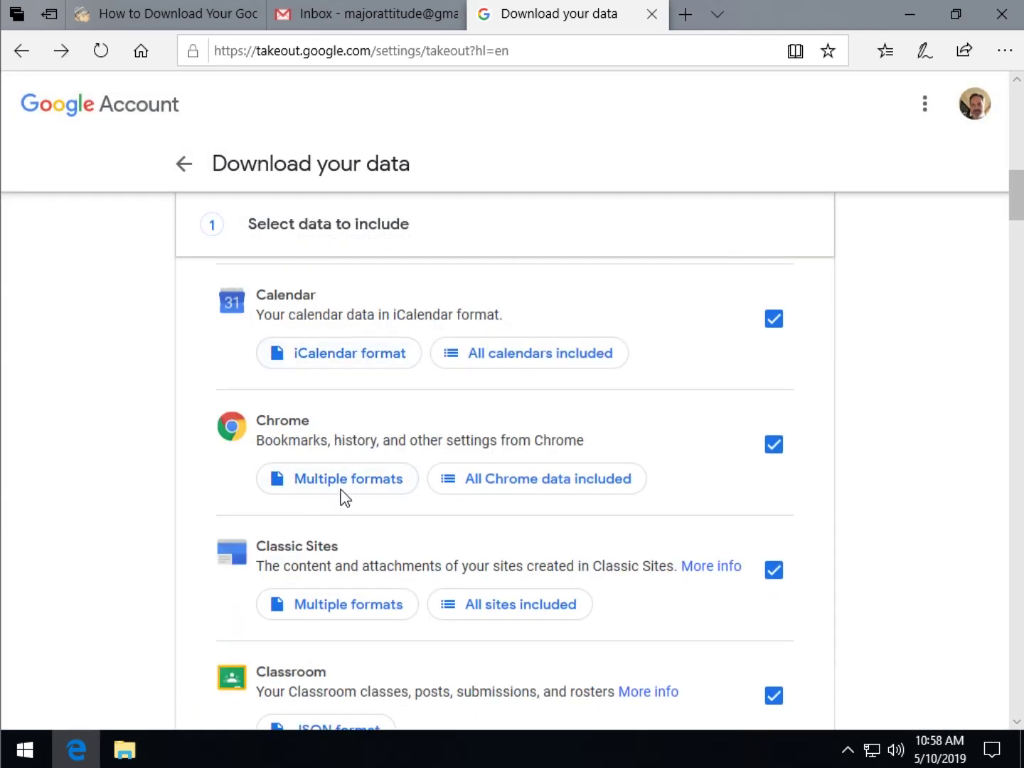
scroll(509, 540, down, 4)
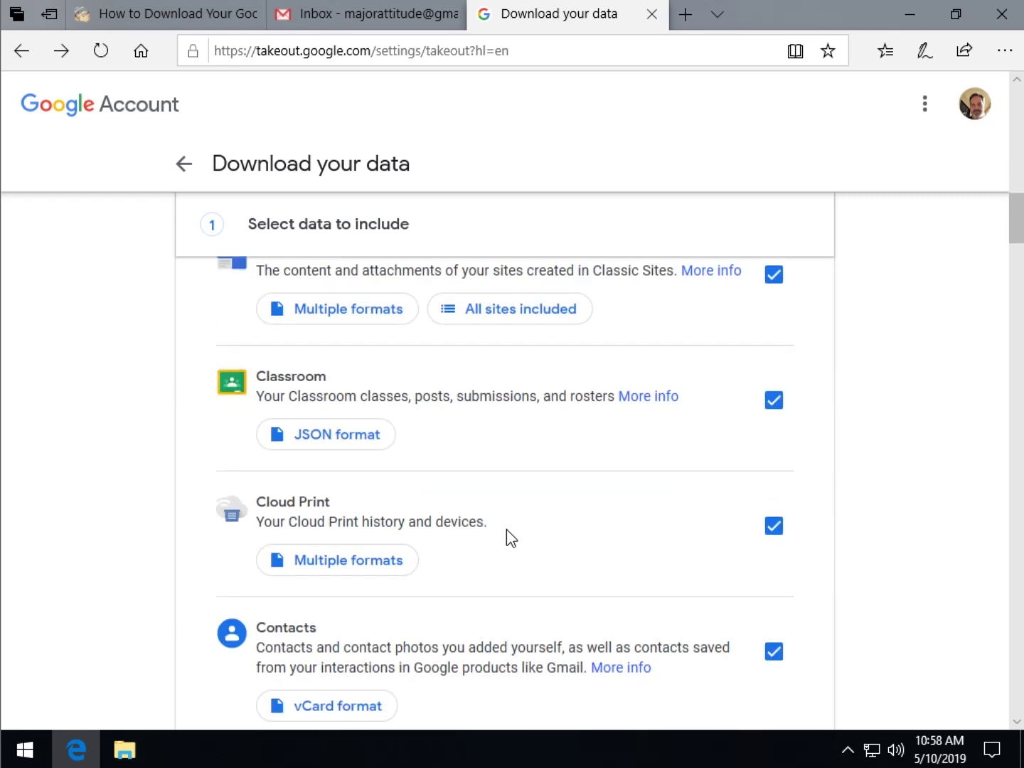
scroll(507, 529, down, 1)
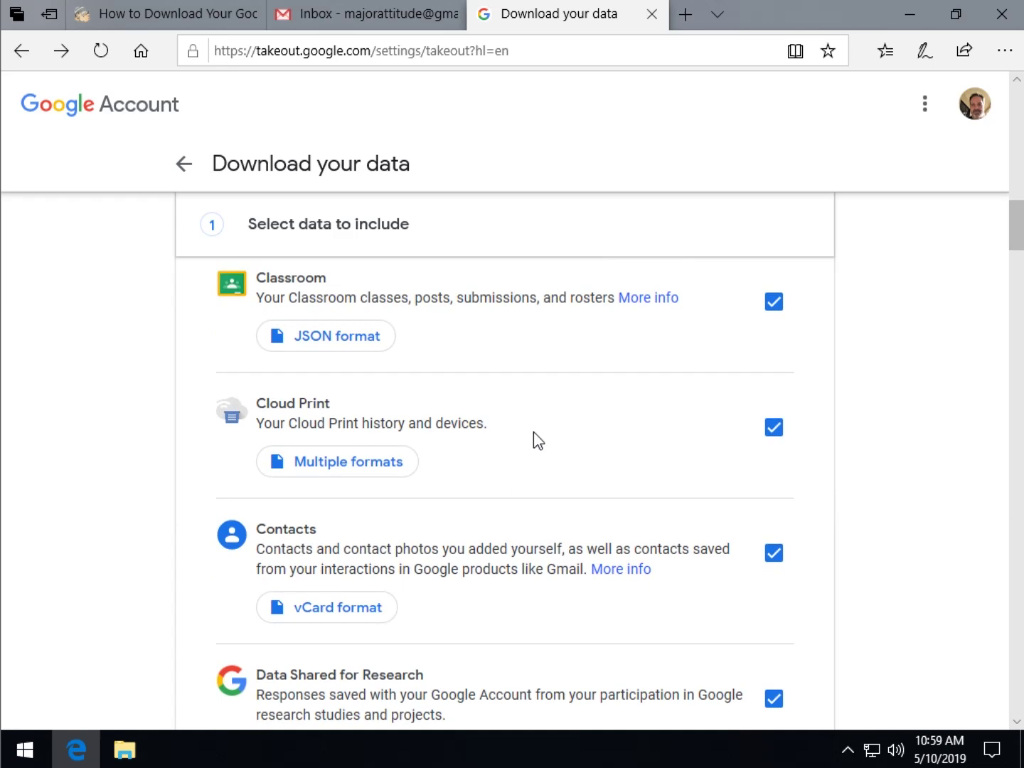
scroll(535, 434, down, 2)
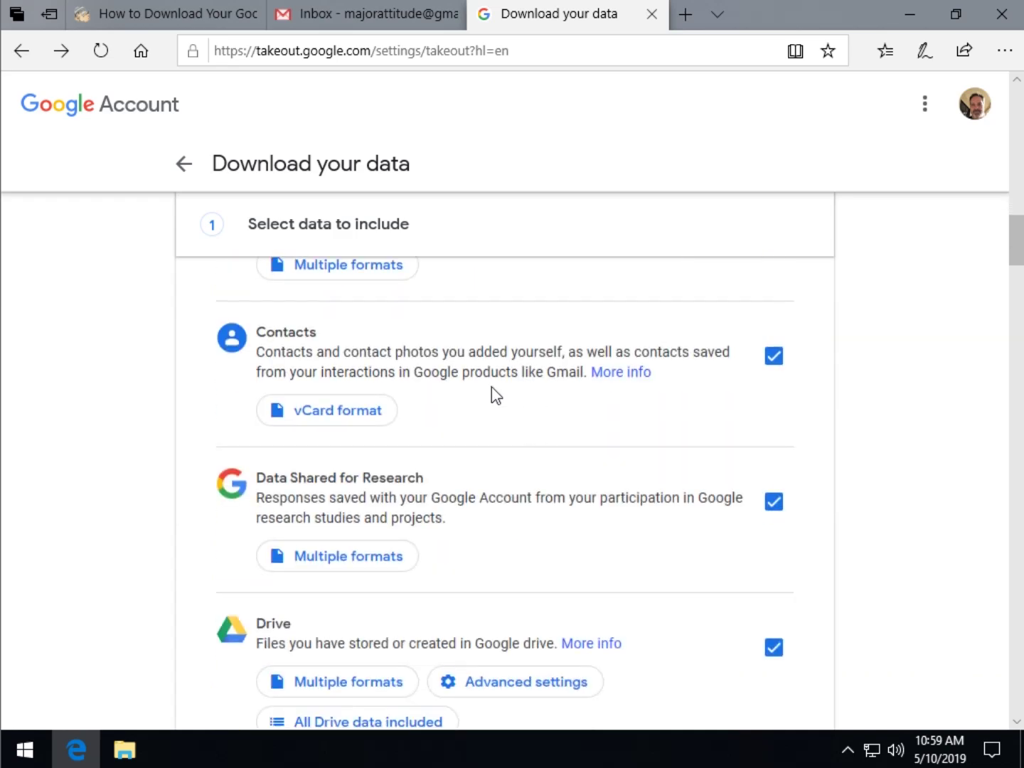